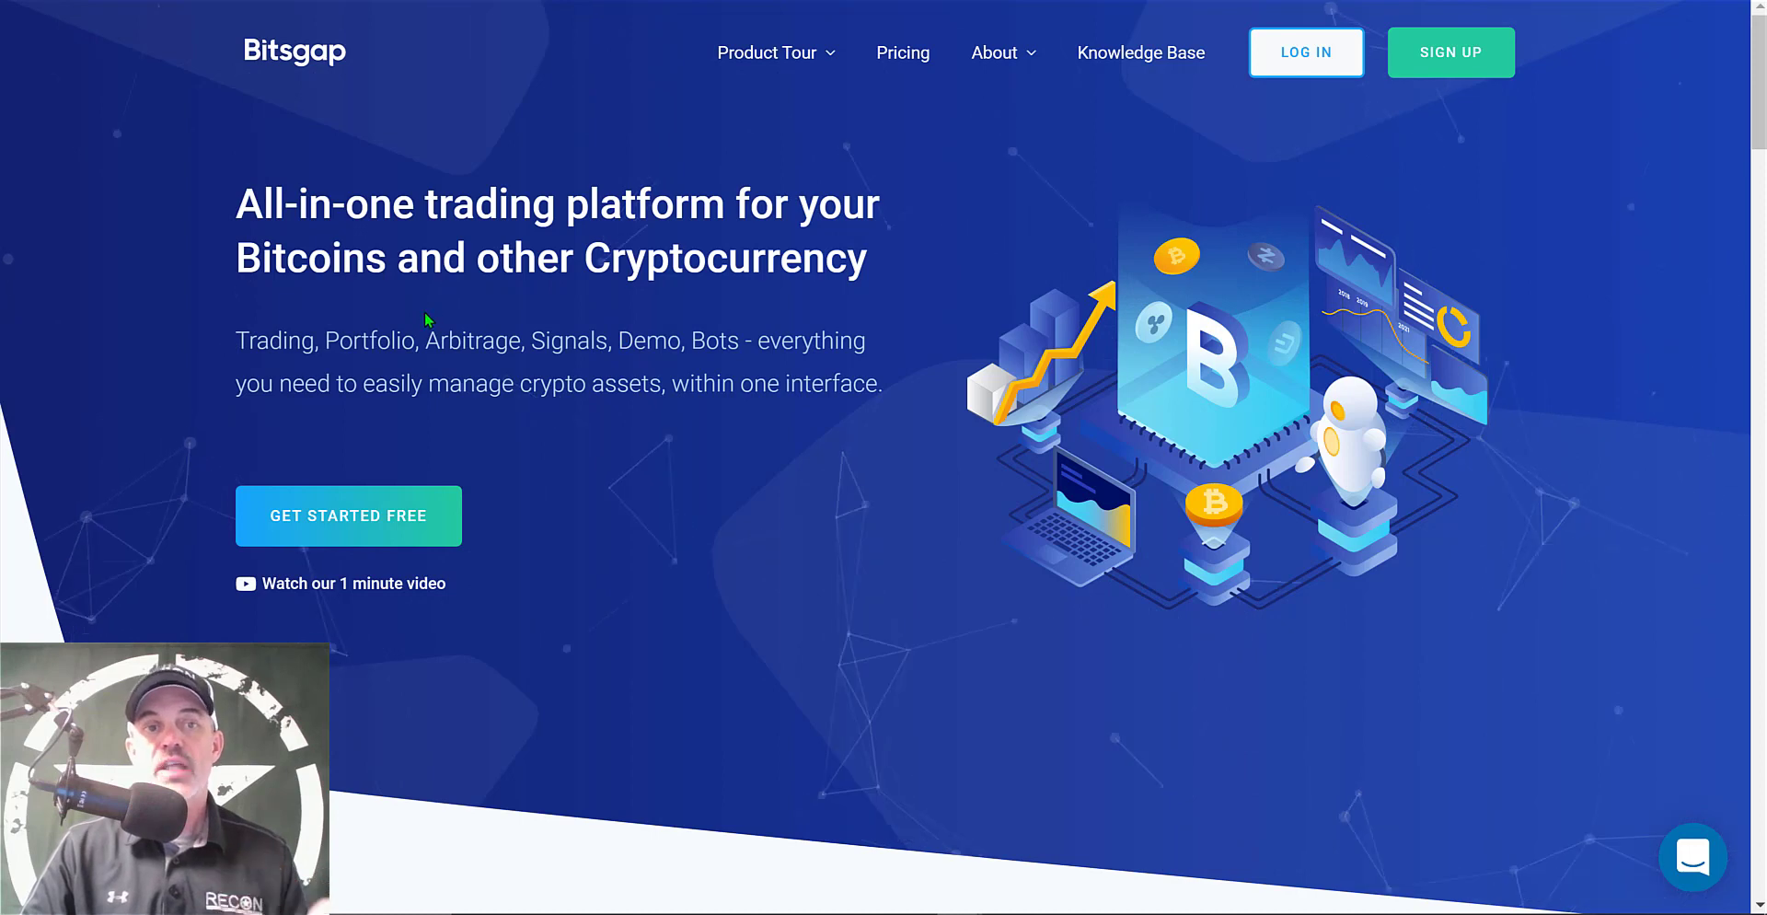
# - Highlight the Arbitrage and Bots features on the Bitsgap homepage
pyautogui.moveTo(429, 338); pyautogui.dragTo(674, 338)
pyautogui.click(618, 329)
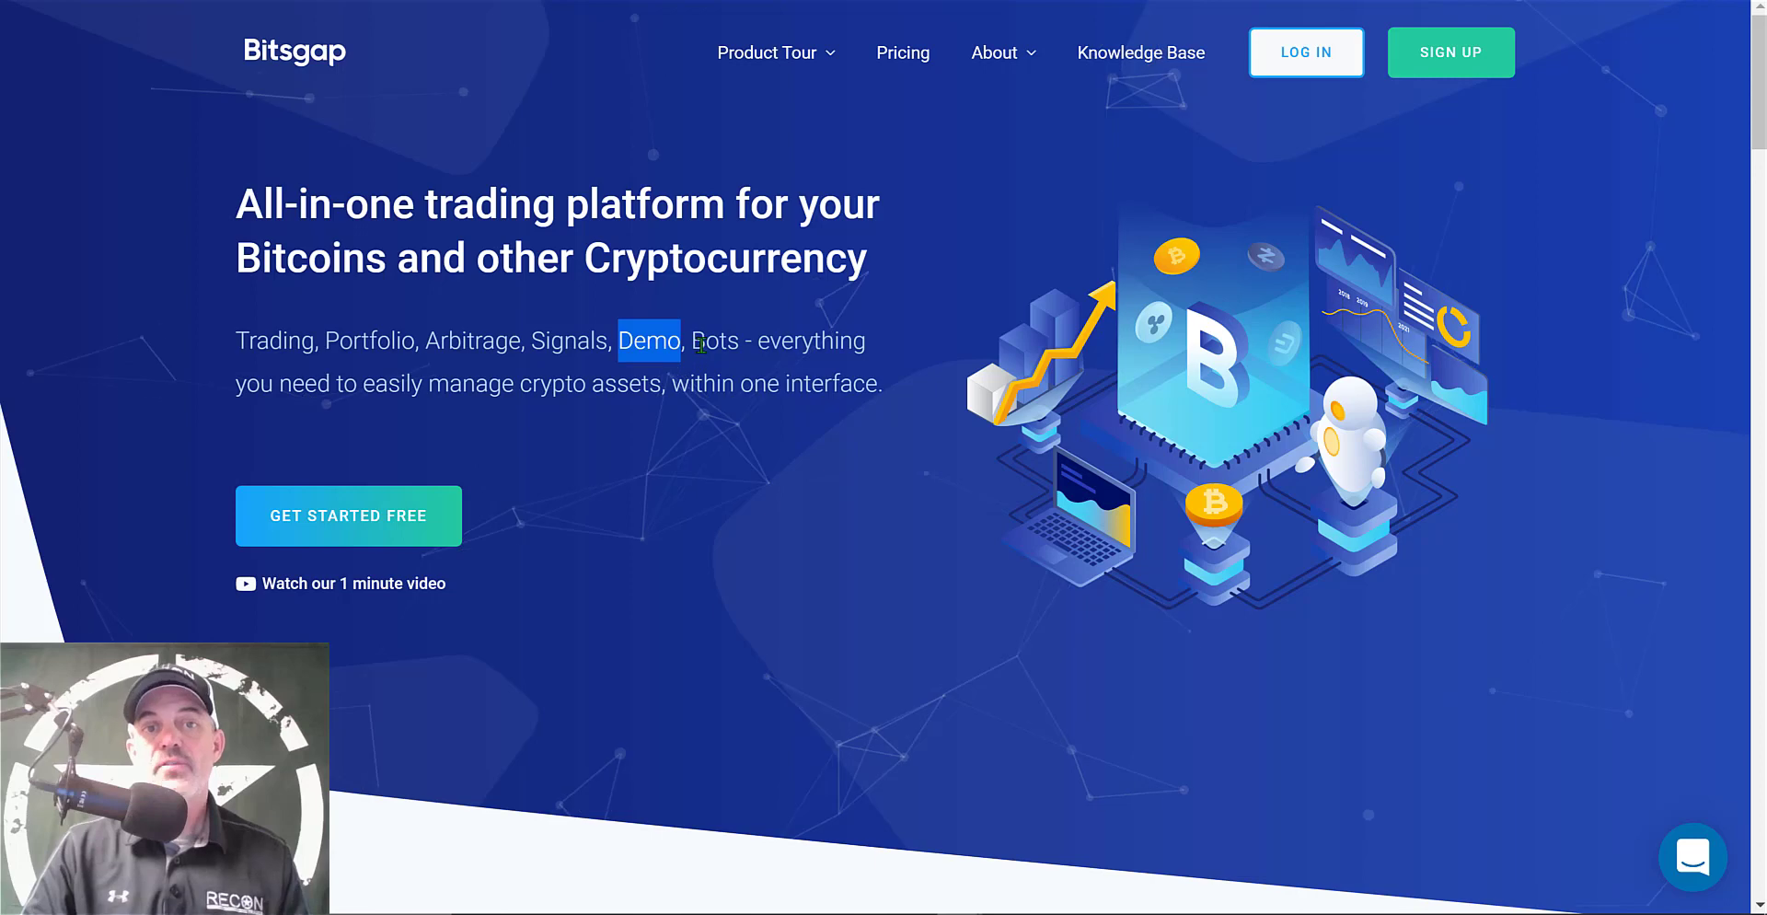
pyautogui.moveTo(692, 338); pyautogui.dragTo(745, 337)
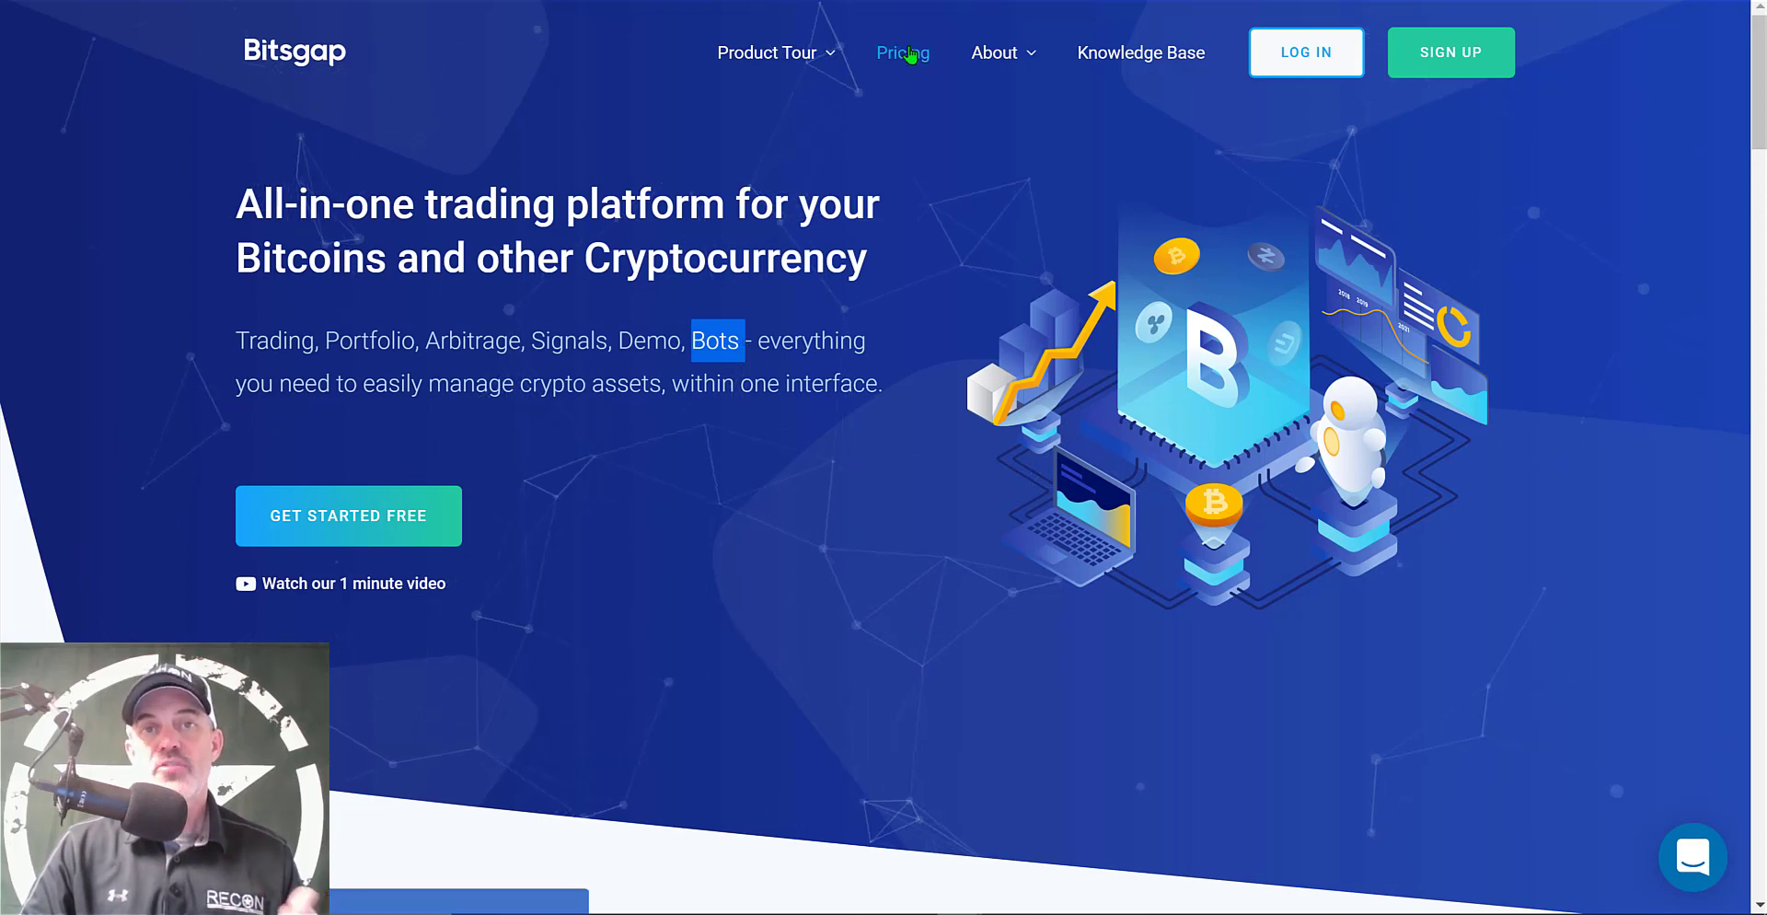
# - Open the Pricing page and highlight the Pro and Basic subscription plans
pyautogui.click(909, 55)
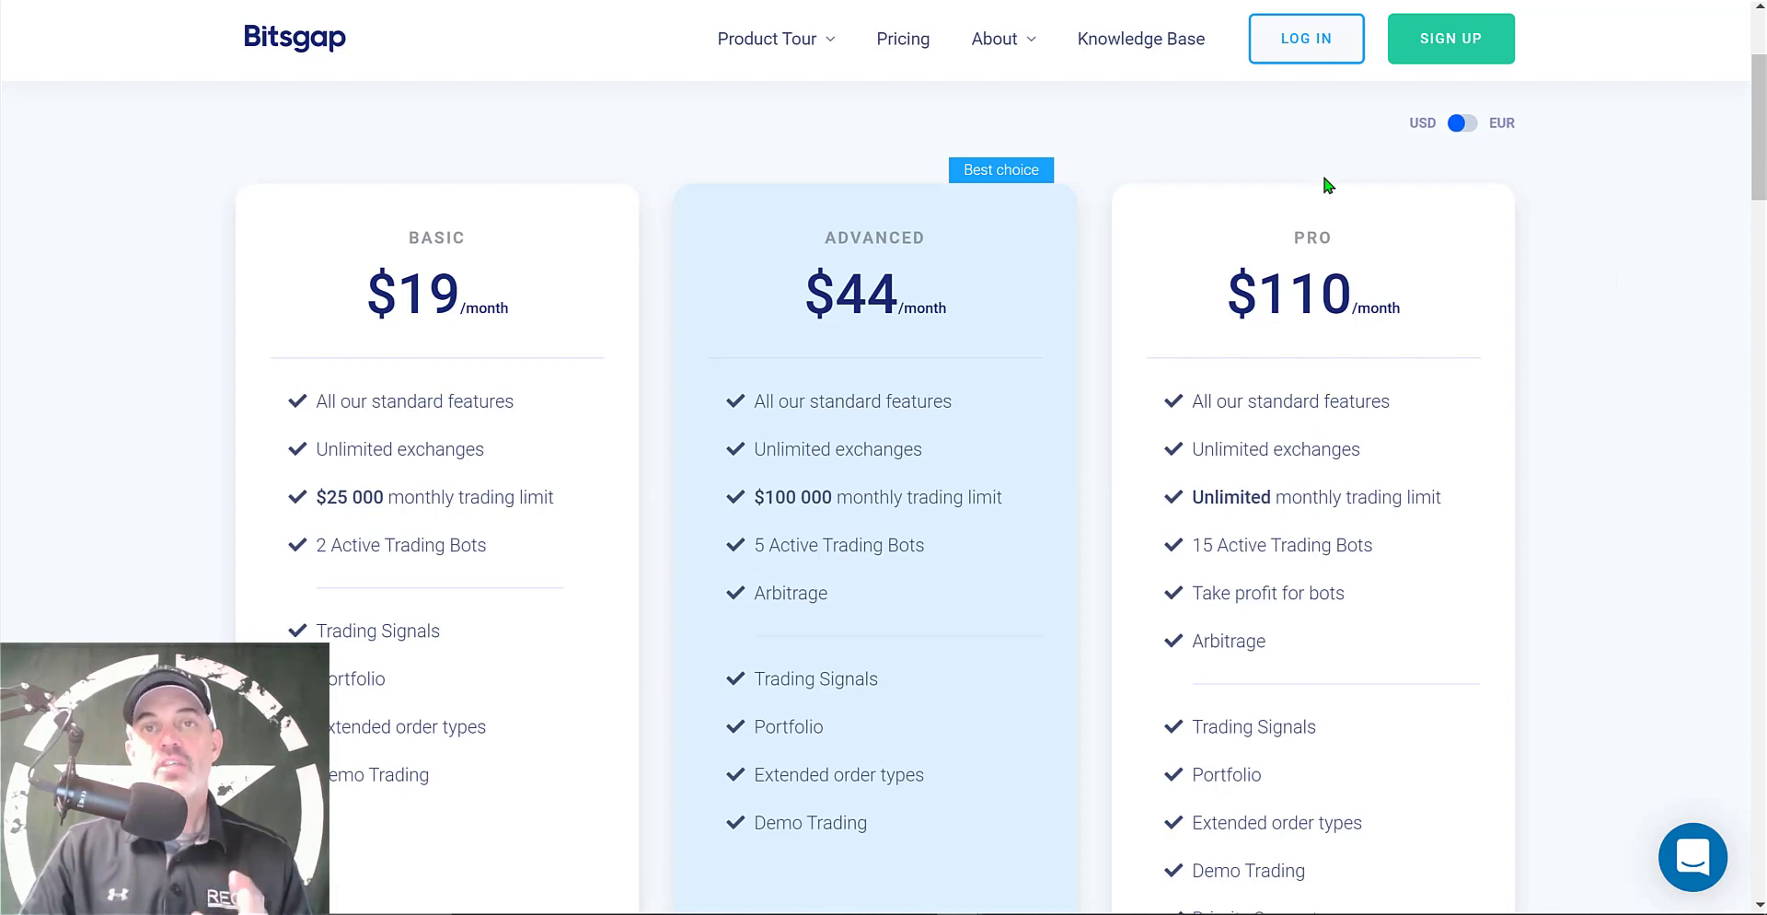
pyautogui.doubleClick(1335, 229)
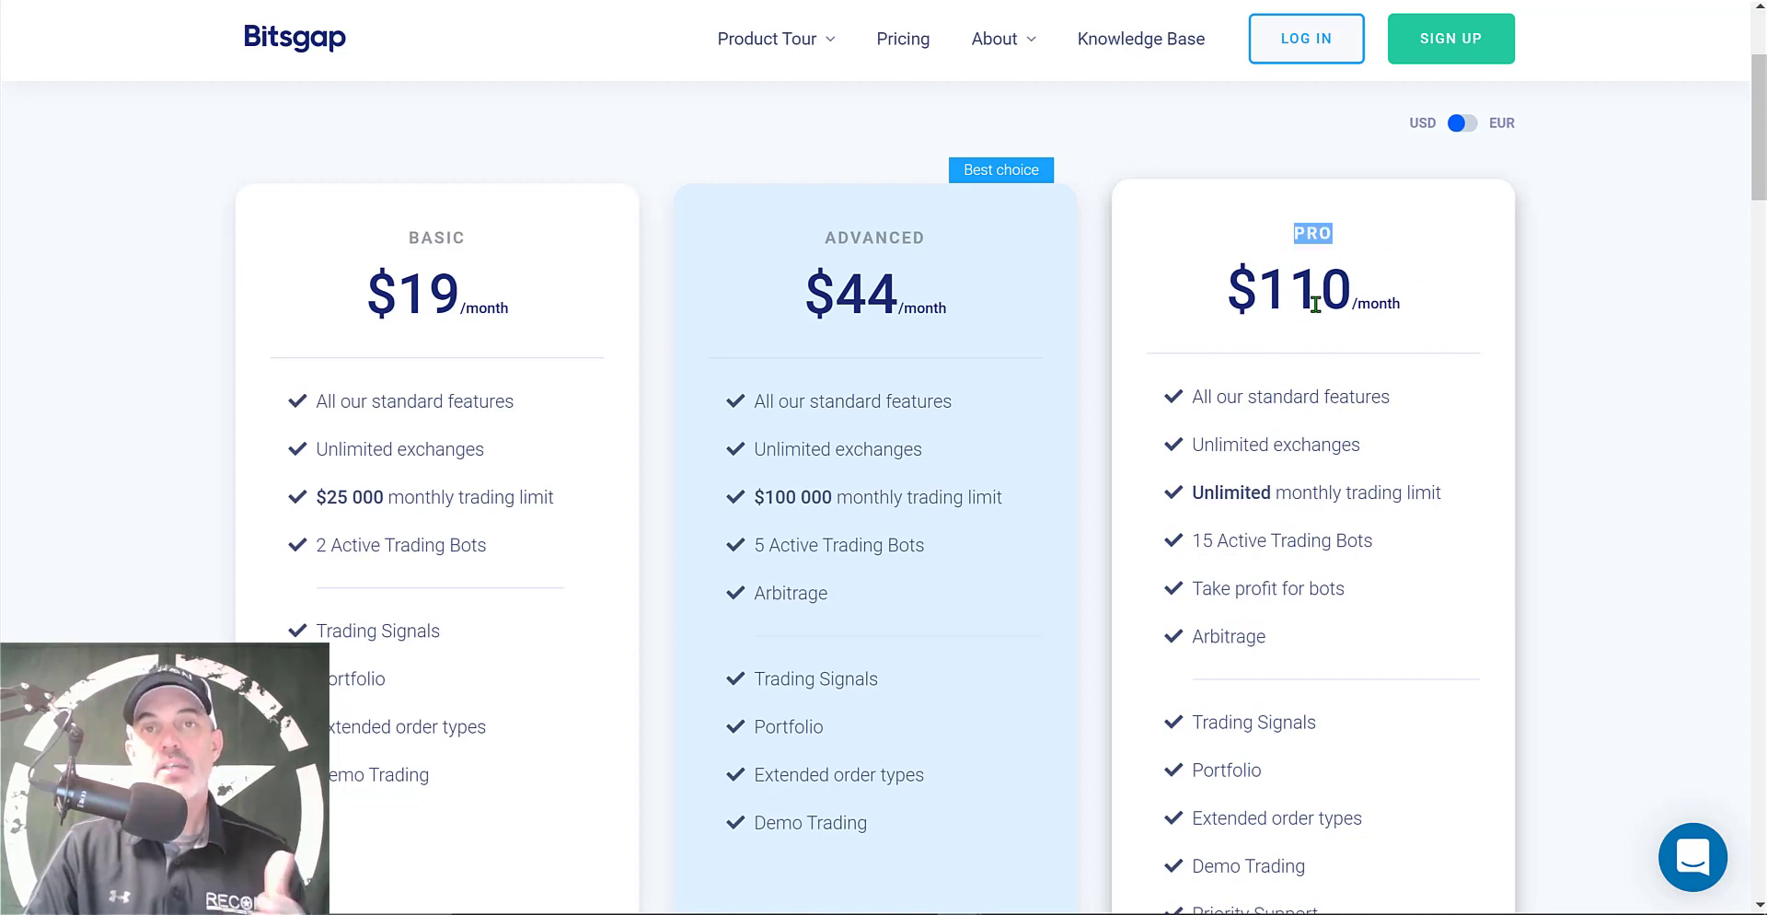
pyautogui.click(1296, 235)
pyautogui.doubleClick(1317, 235)
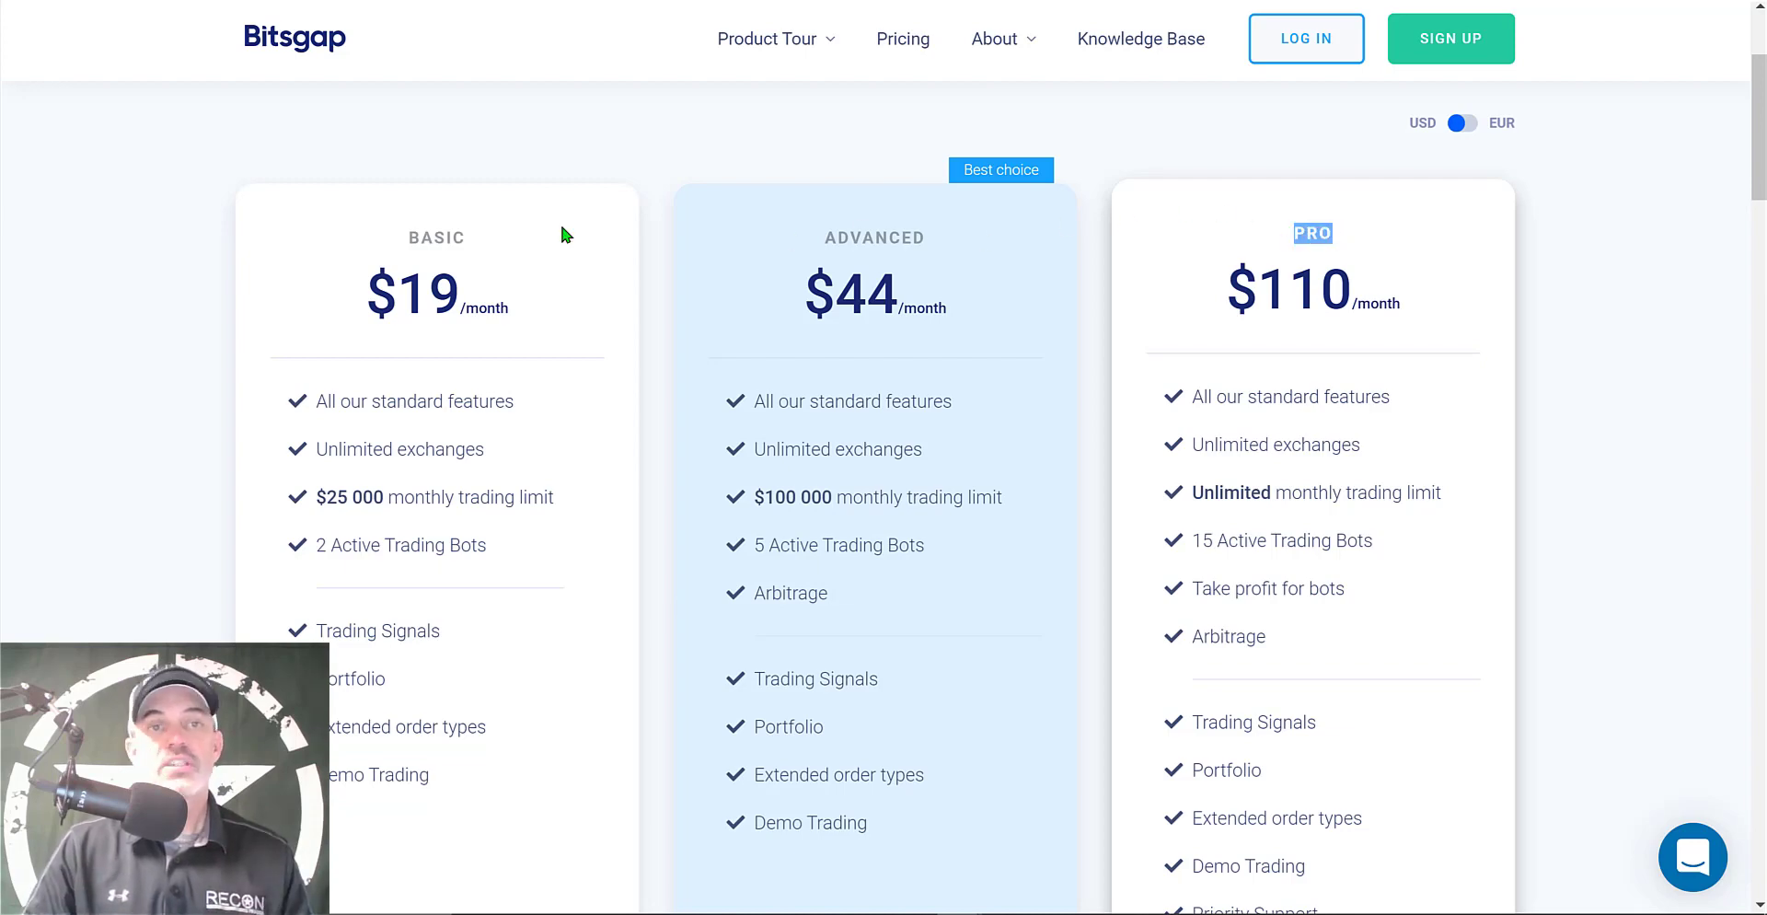
pyautogui.doubleClick(424, 230)
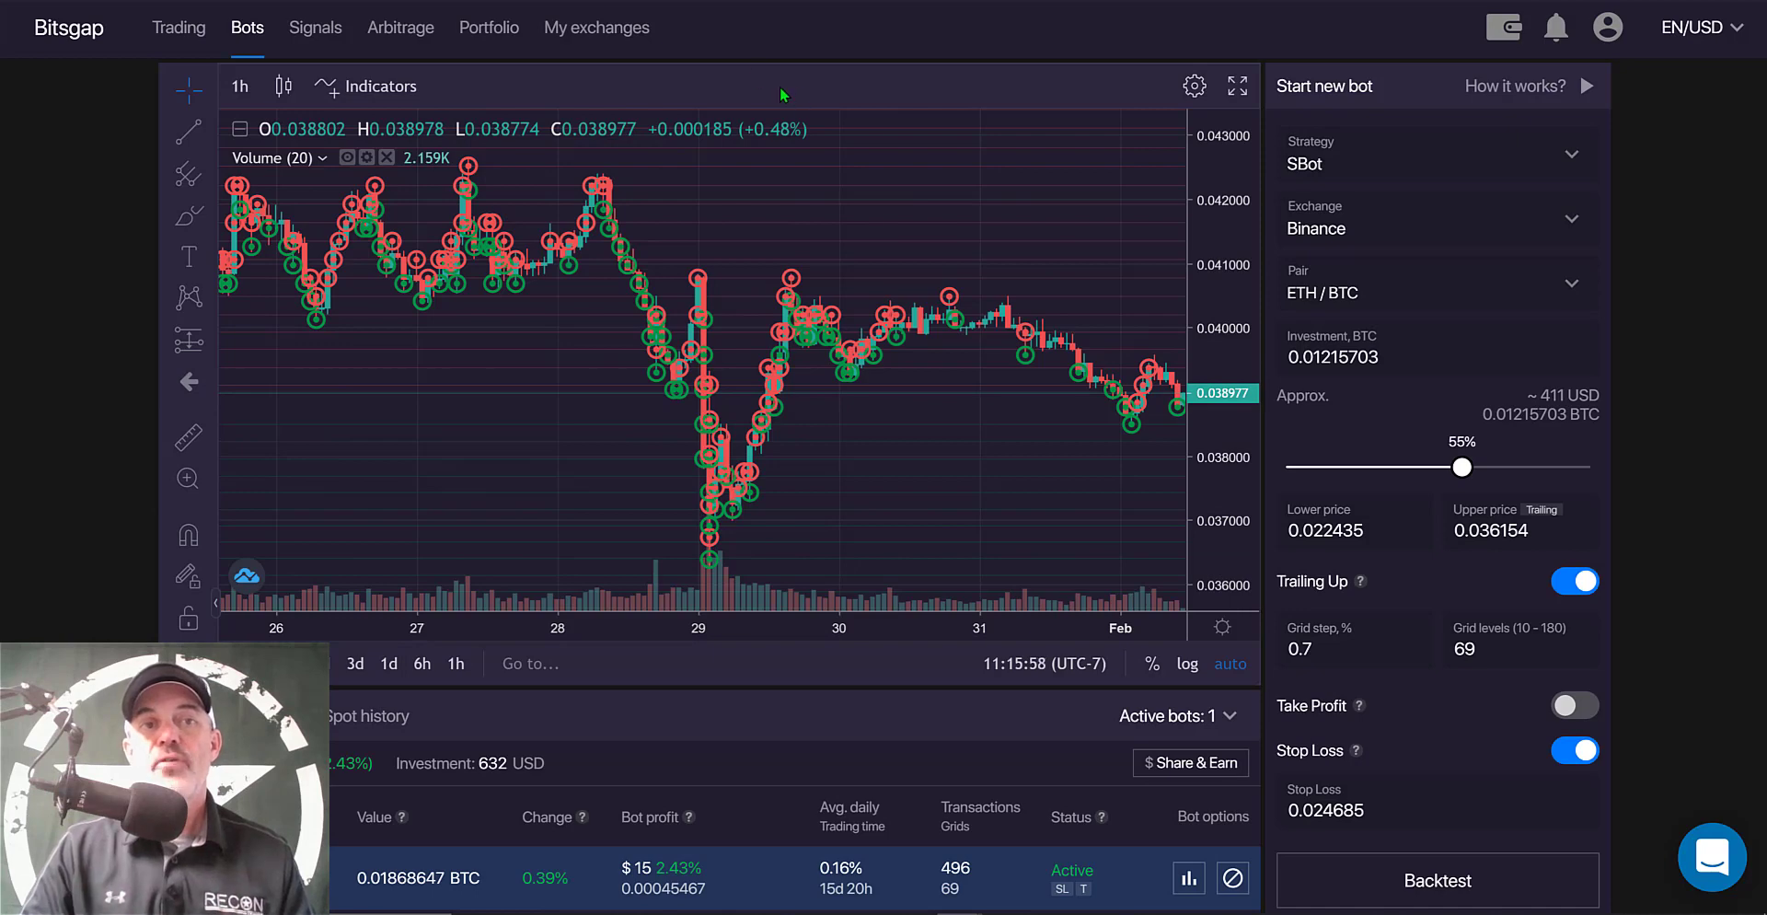
# - Begin adding Binance US as a new exchange from My exchanges, then cancel
pyautogui.click(596, 32)
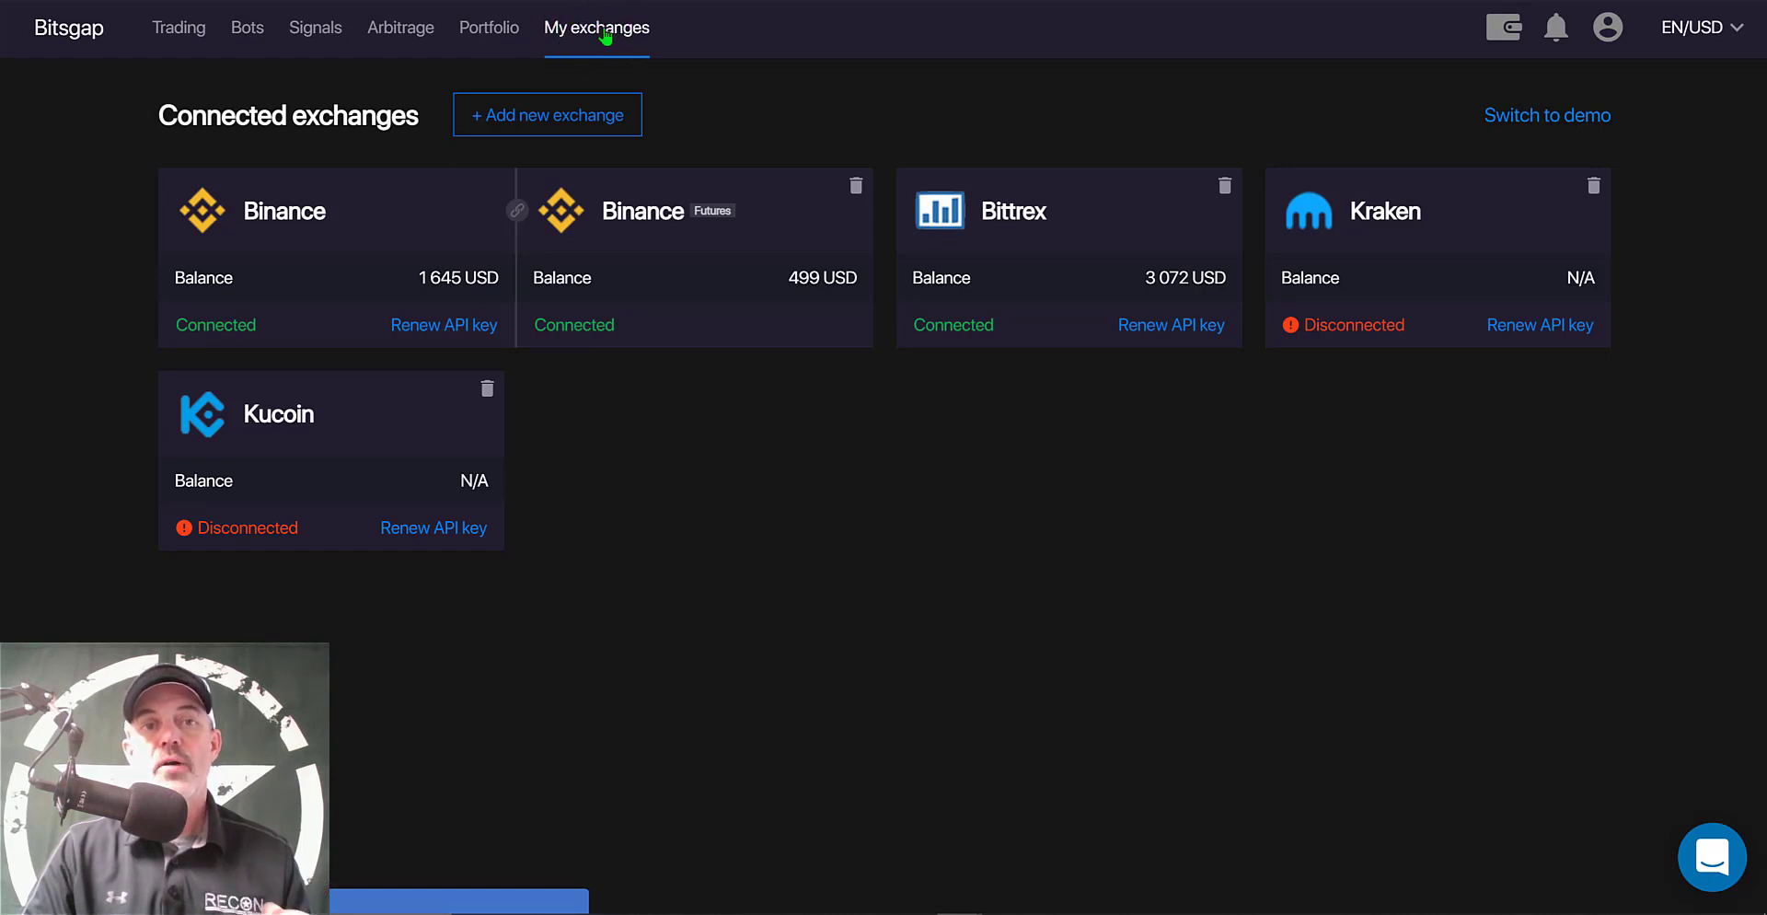
pyautogui.click(542, 118)
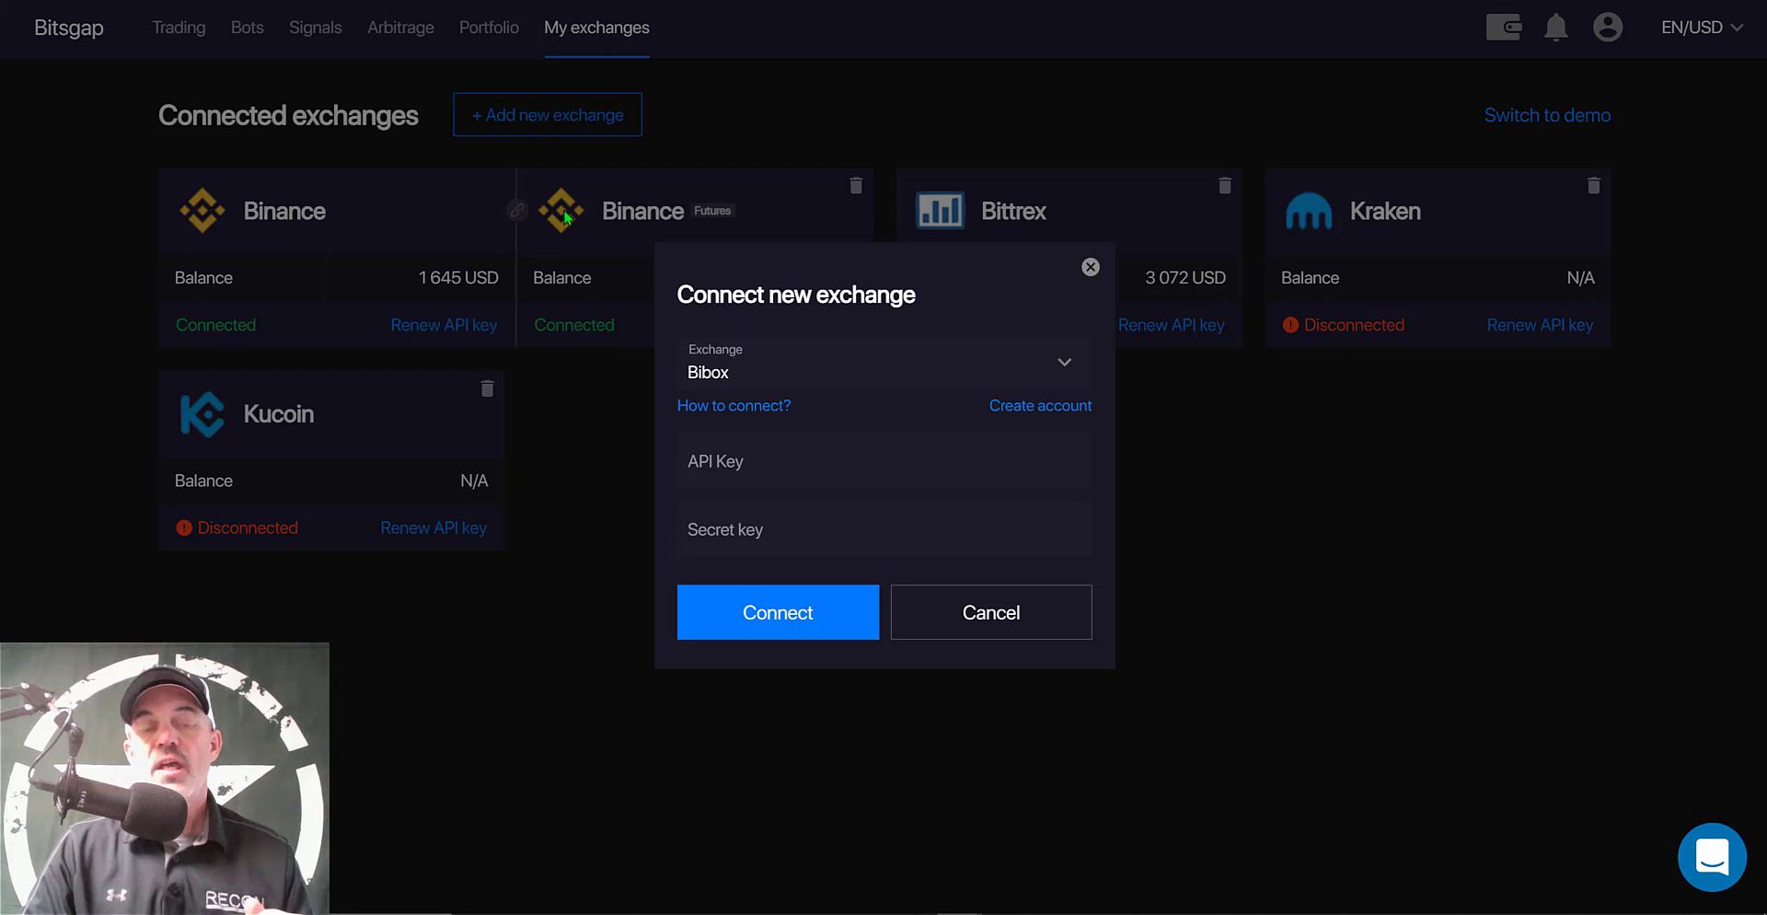
pyautogui.click(1059, 365)
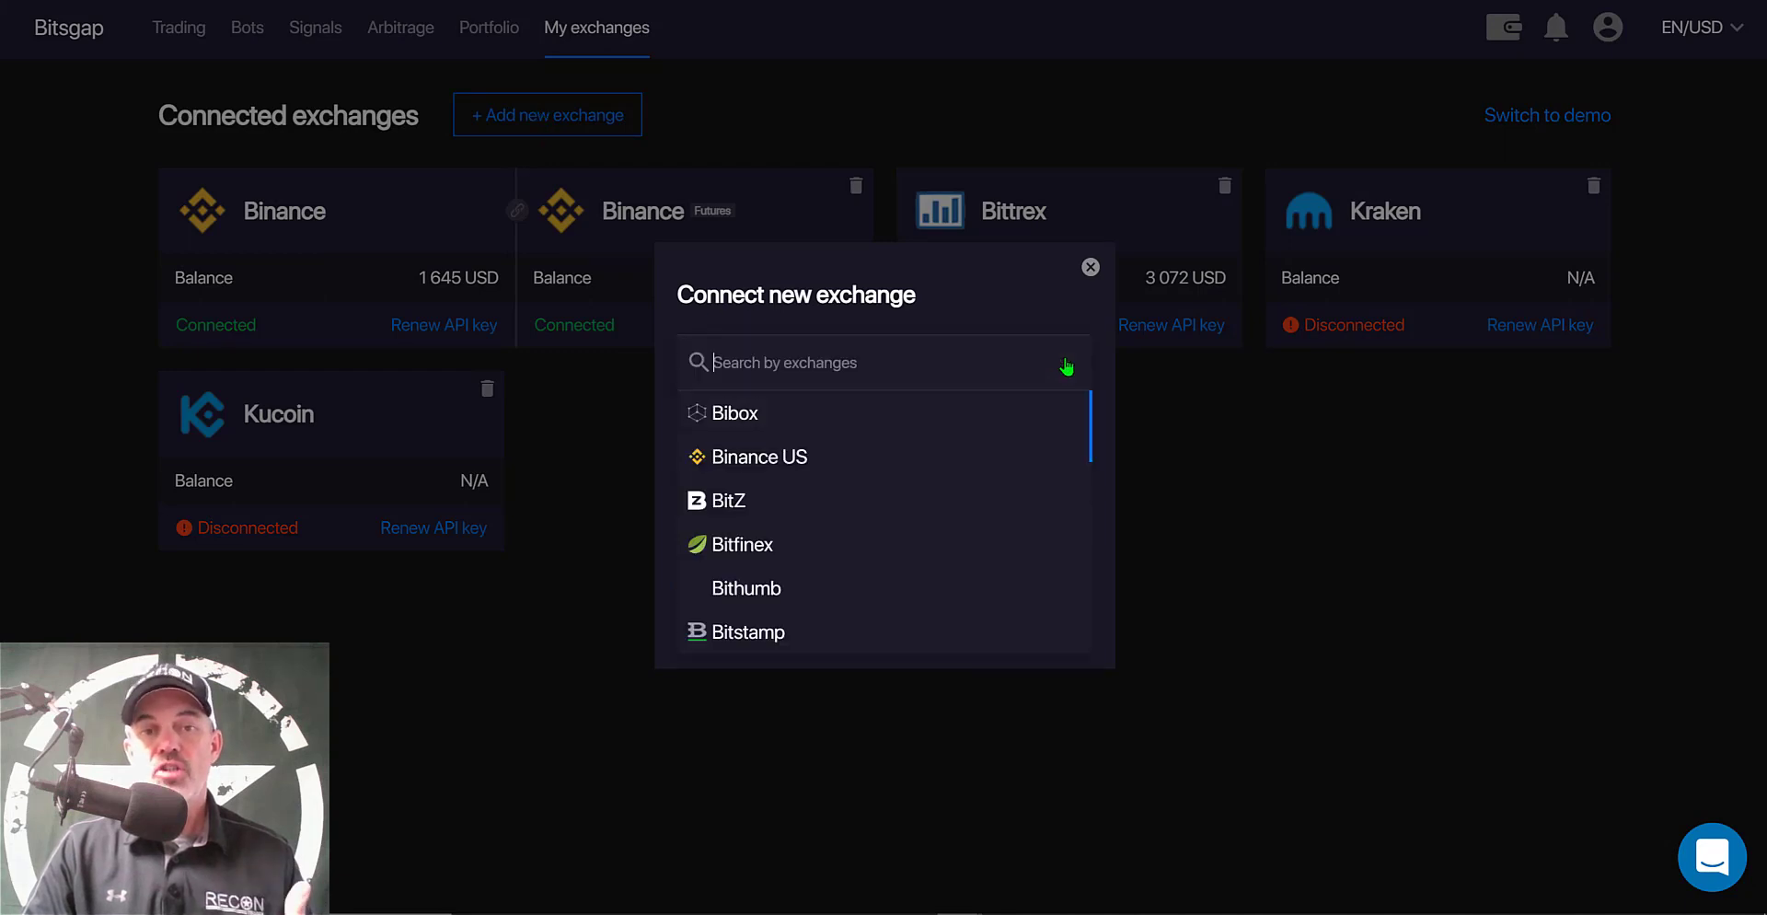
pyautogui.click(810, 455)
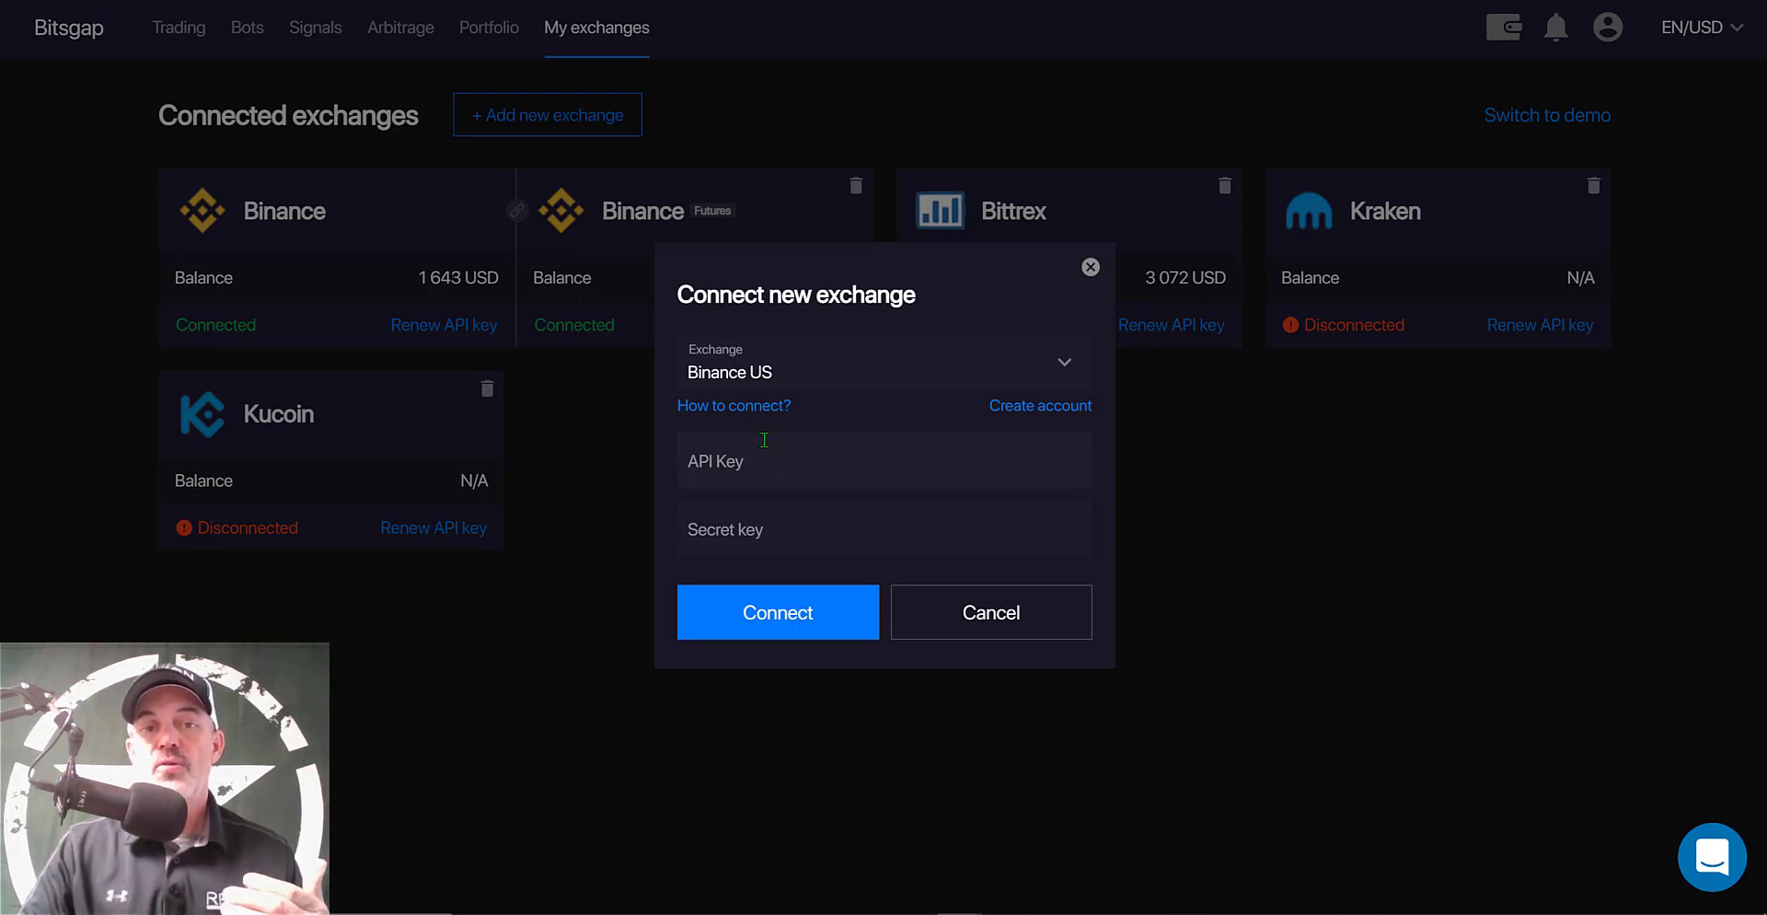
pyautogui.click(969, 622)
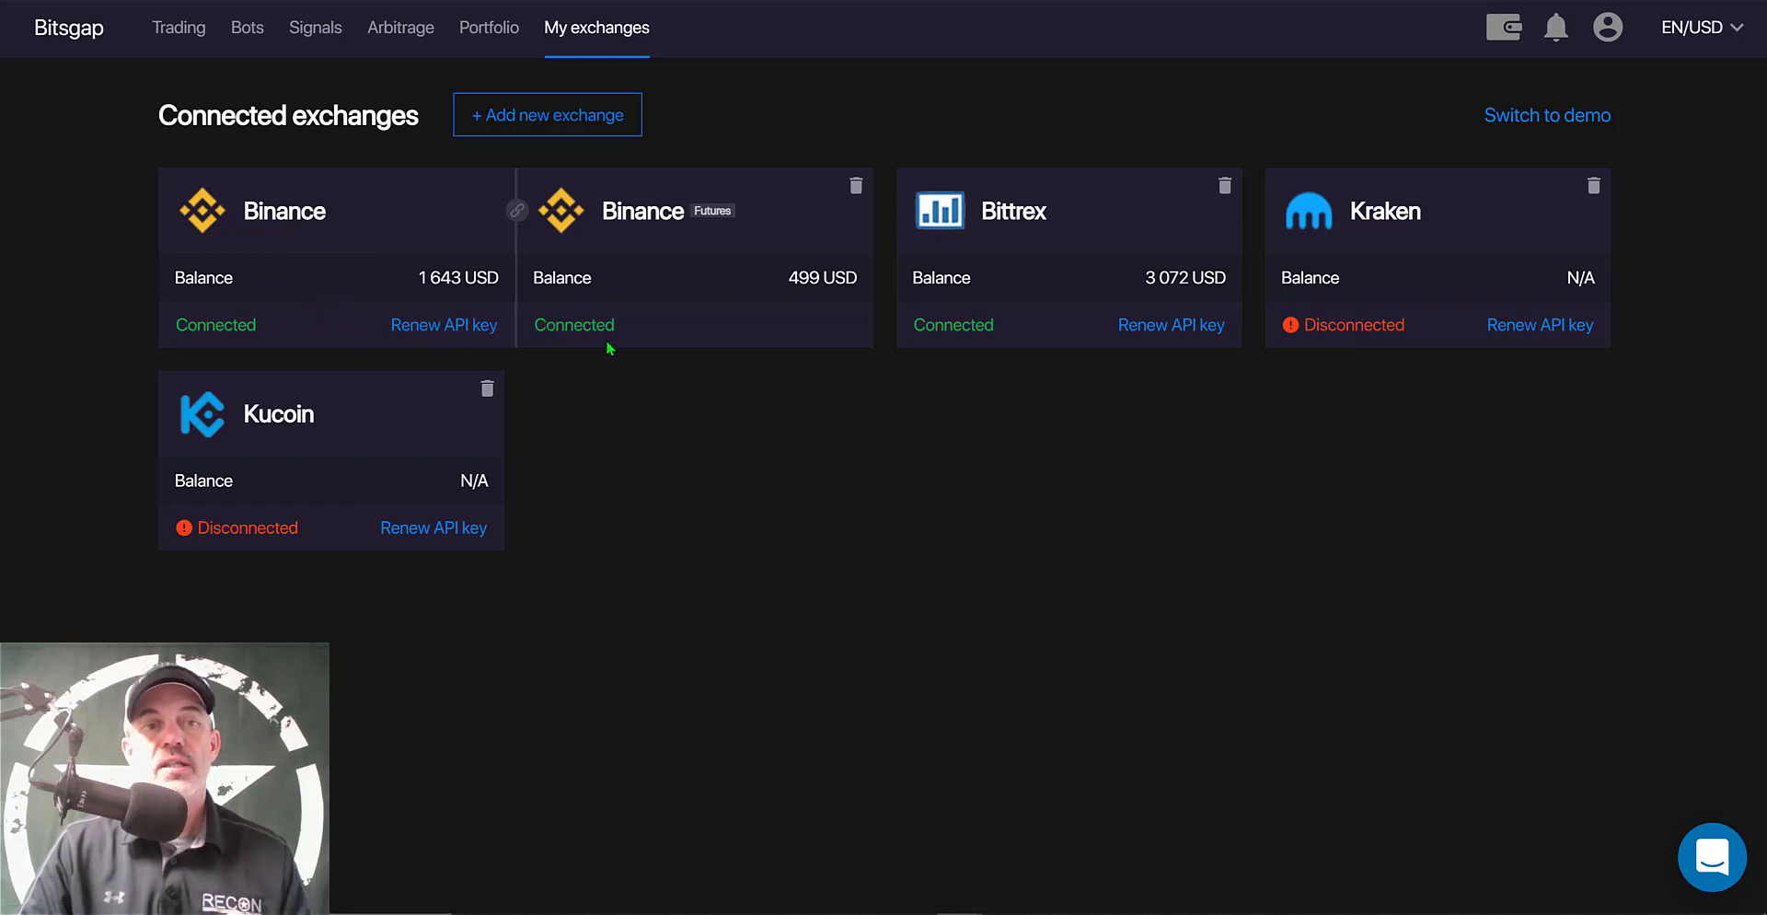
# - Set up a new SBot on Binance trading ADA / BTC, found by searching ADA
pyautogui.click(256, 37)
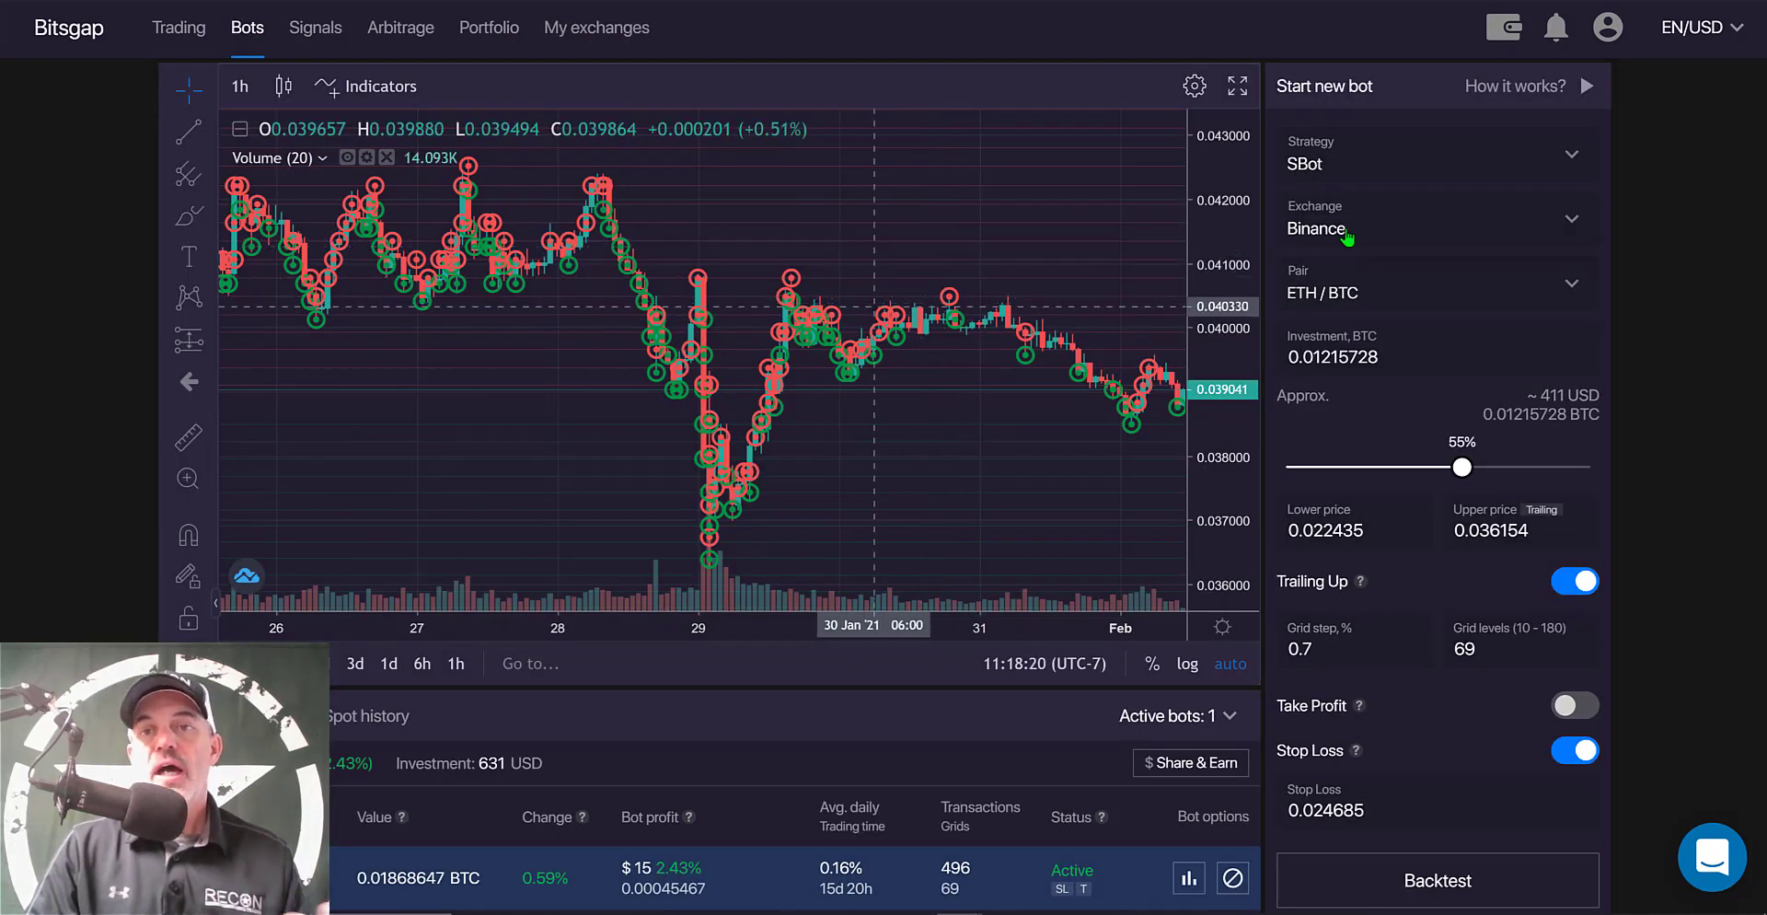
pyautogui.click(1339, 225)
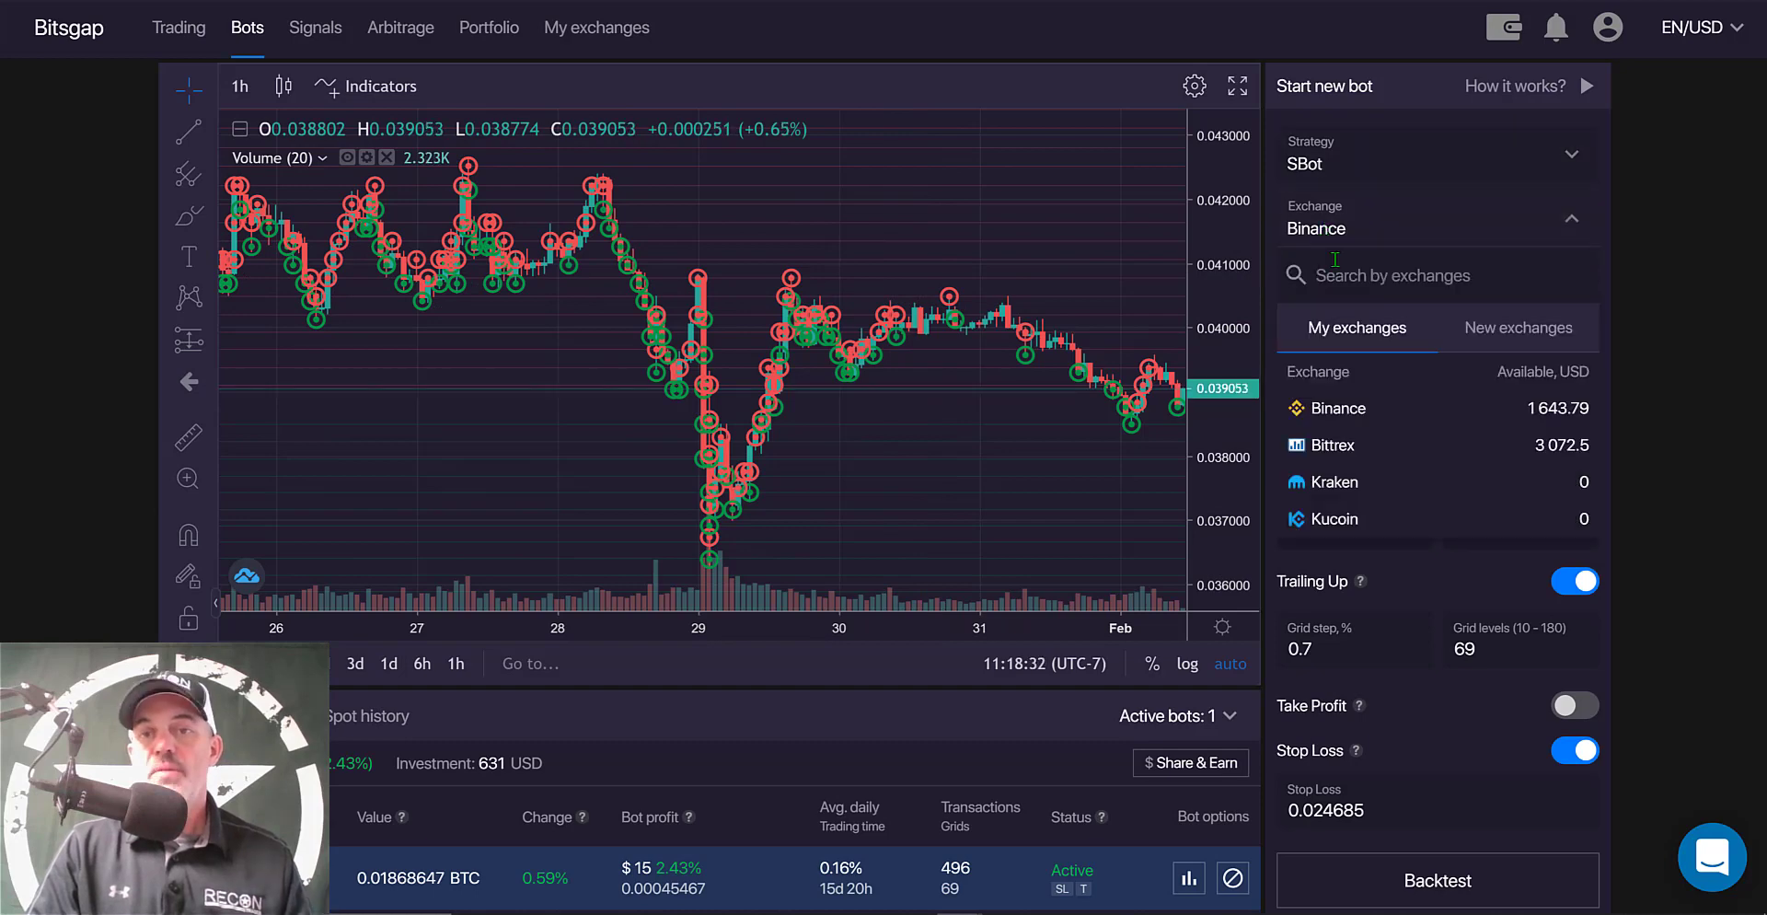
pyautogui.click(1344, 407)
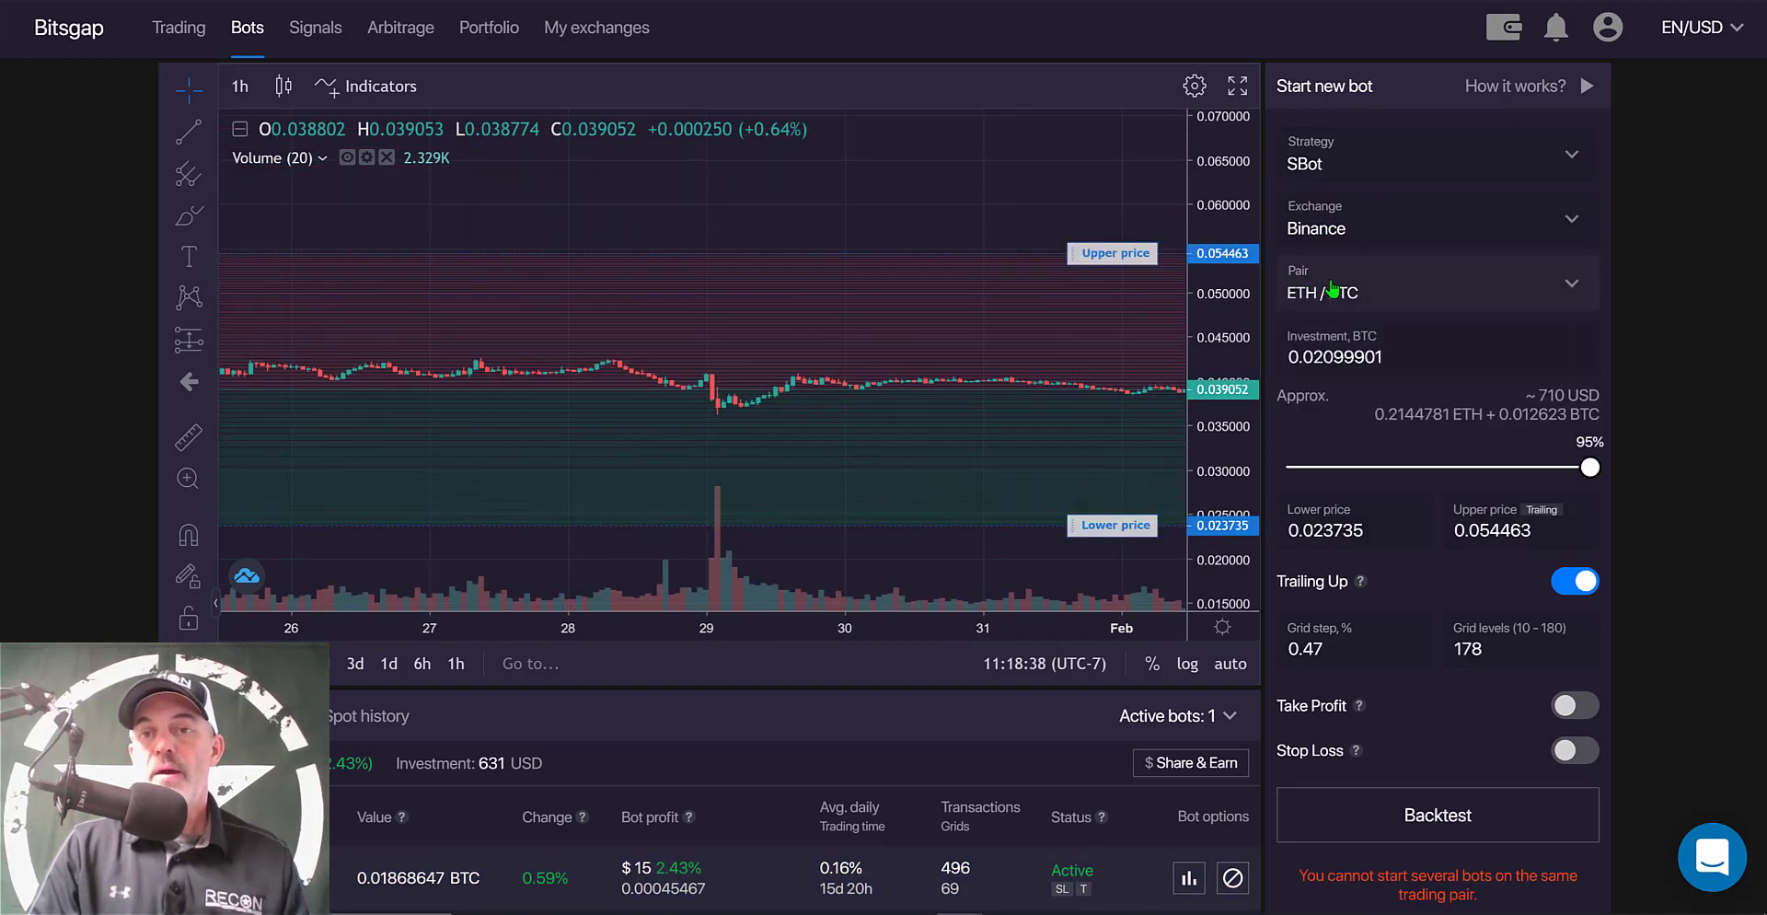
pyautogui.click(1338, 293)
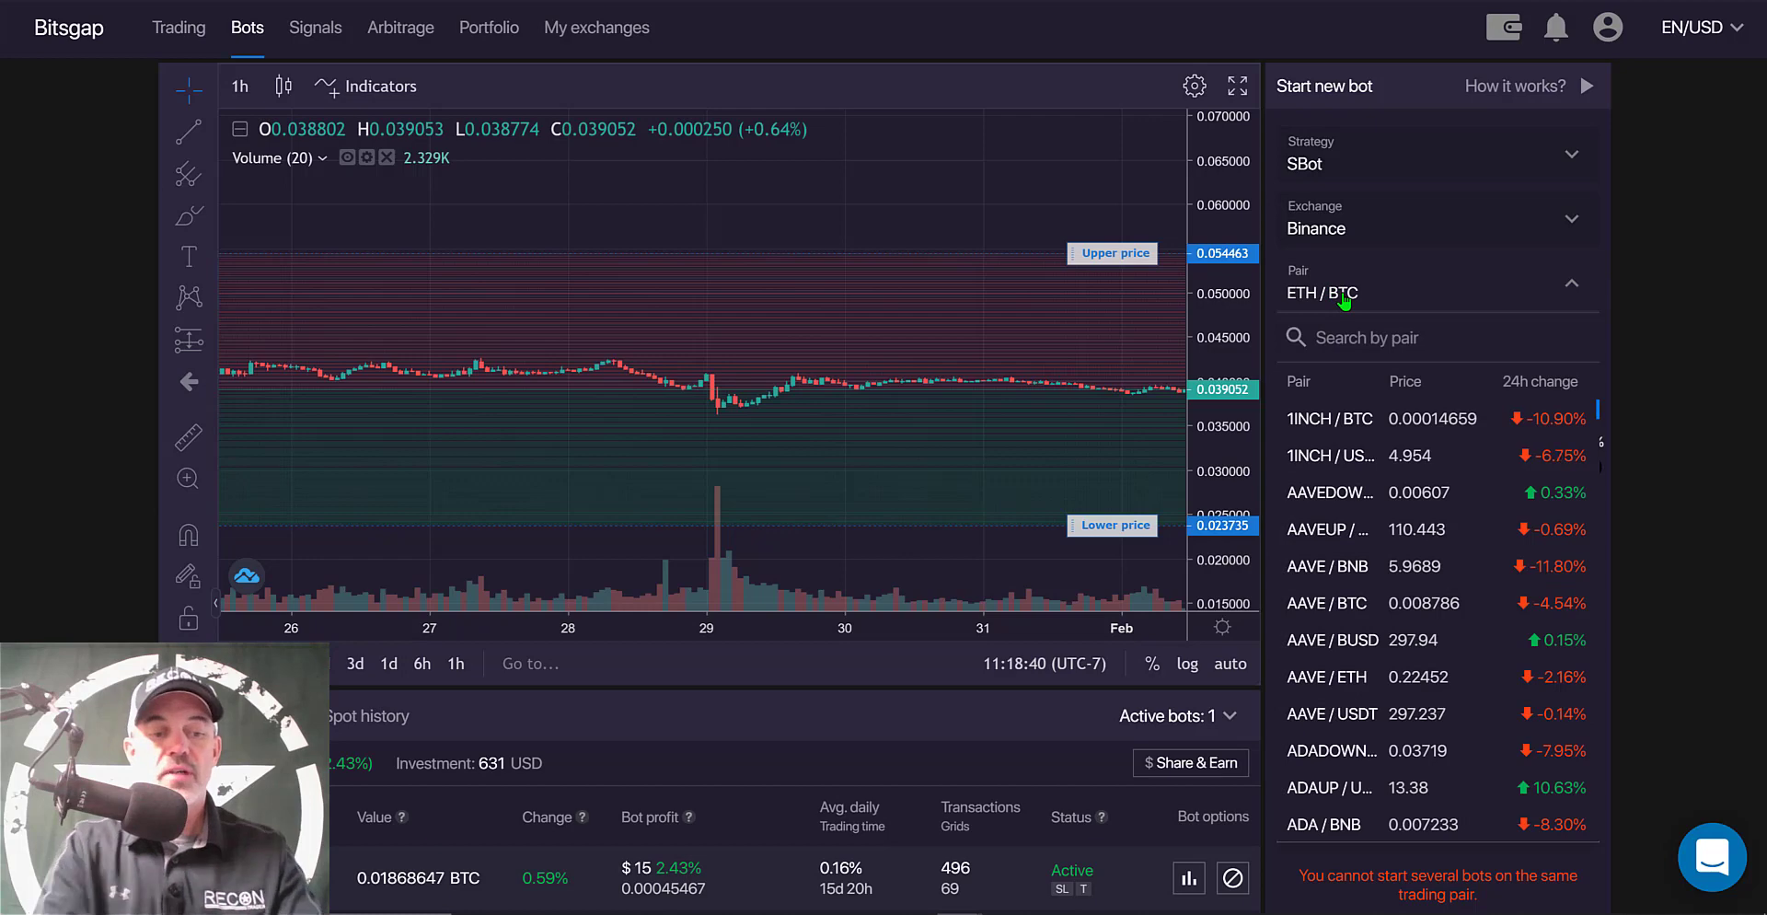
pyautogui.write('ADA')
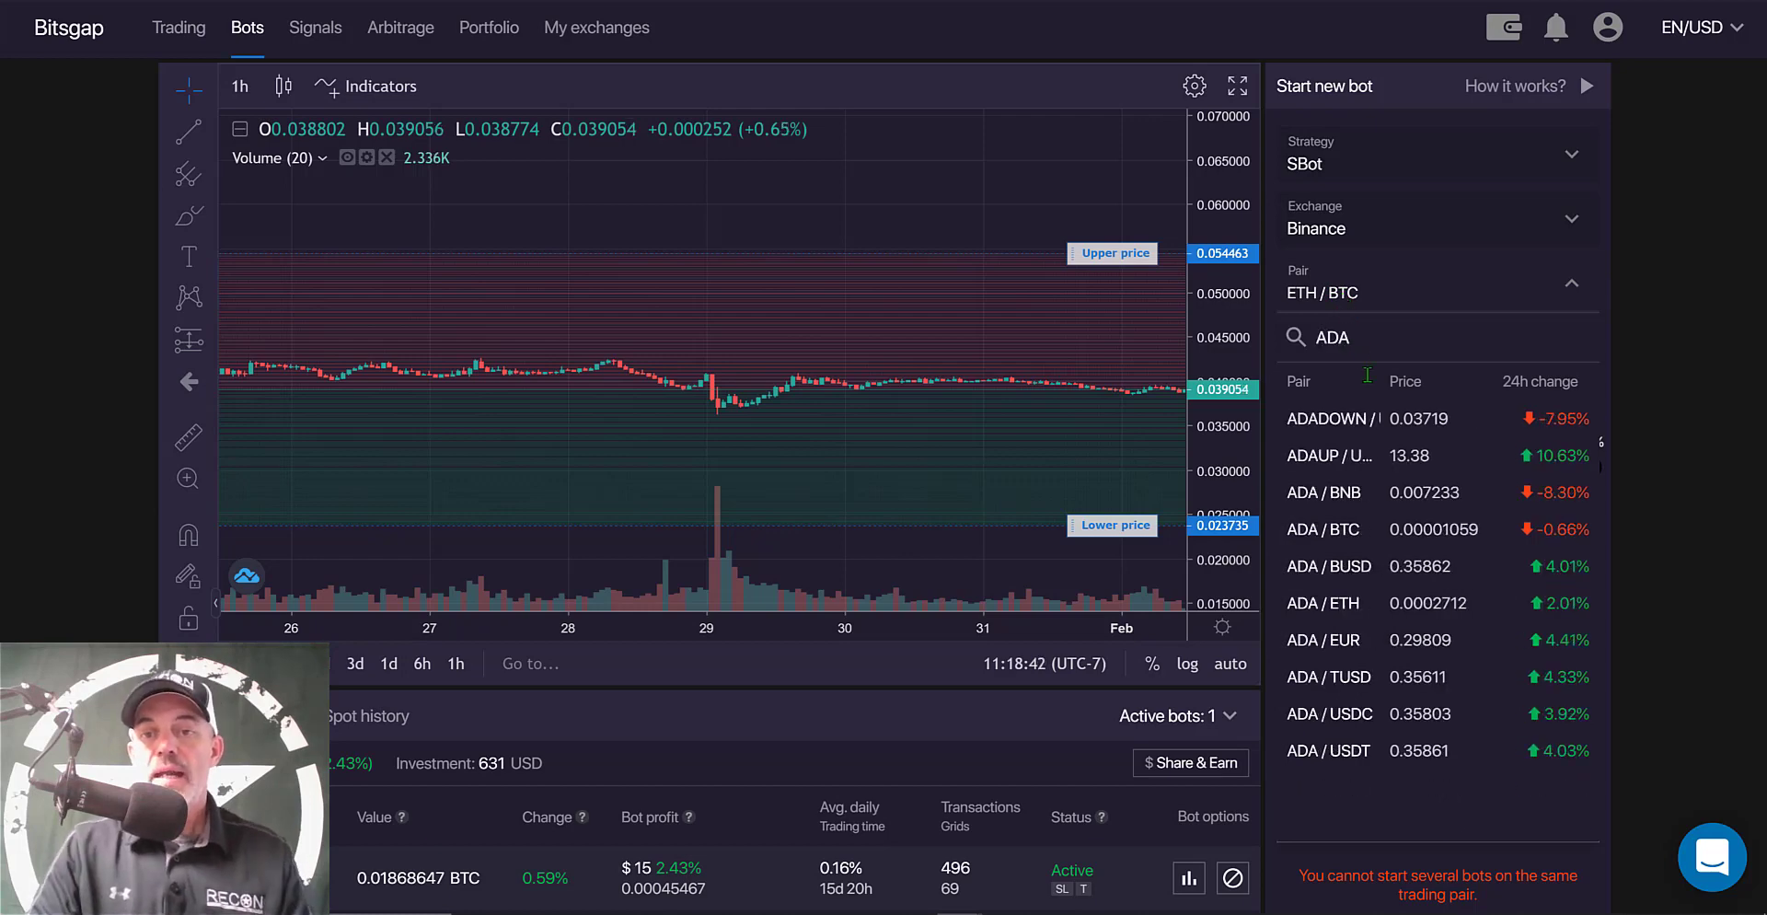
pyautogui.click(1340, 539)
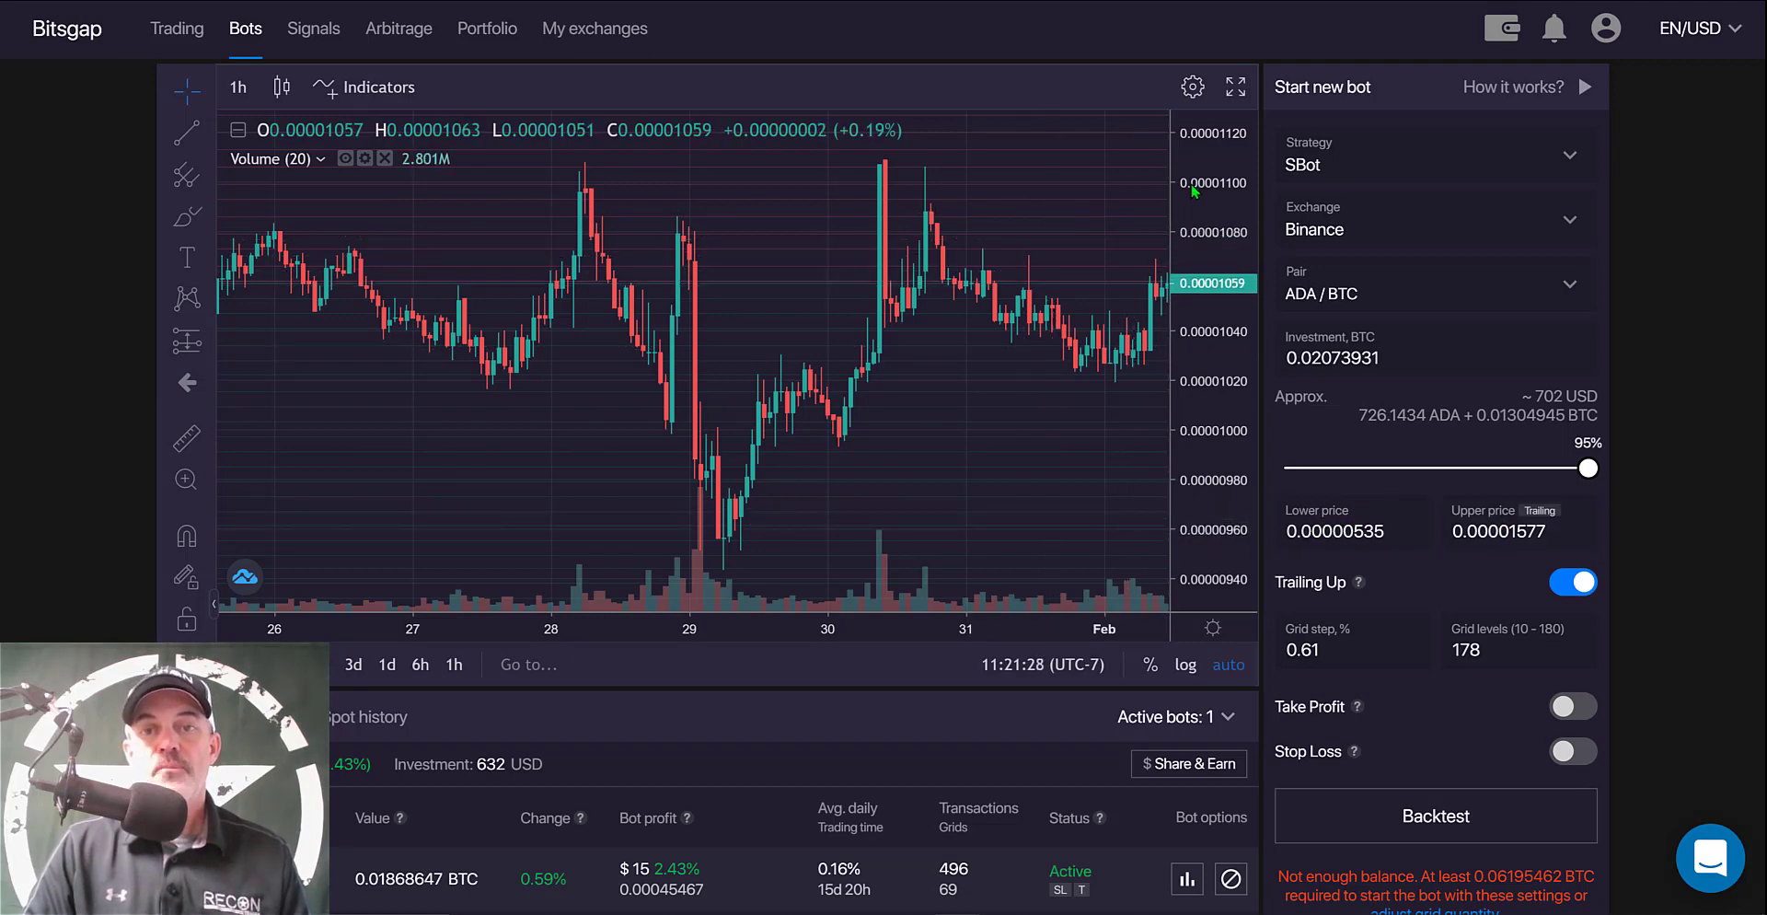
# - Zoom the chart out and lower the upper price line to 0.00001144
pyautogui.moveTo(1192, 203); pyautogui.dragTo(1197, 433)
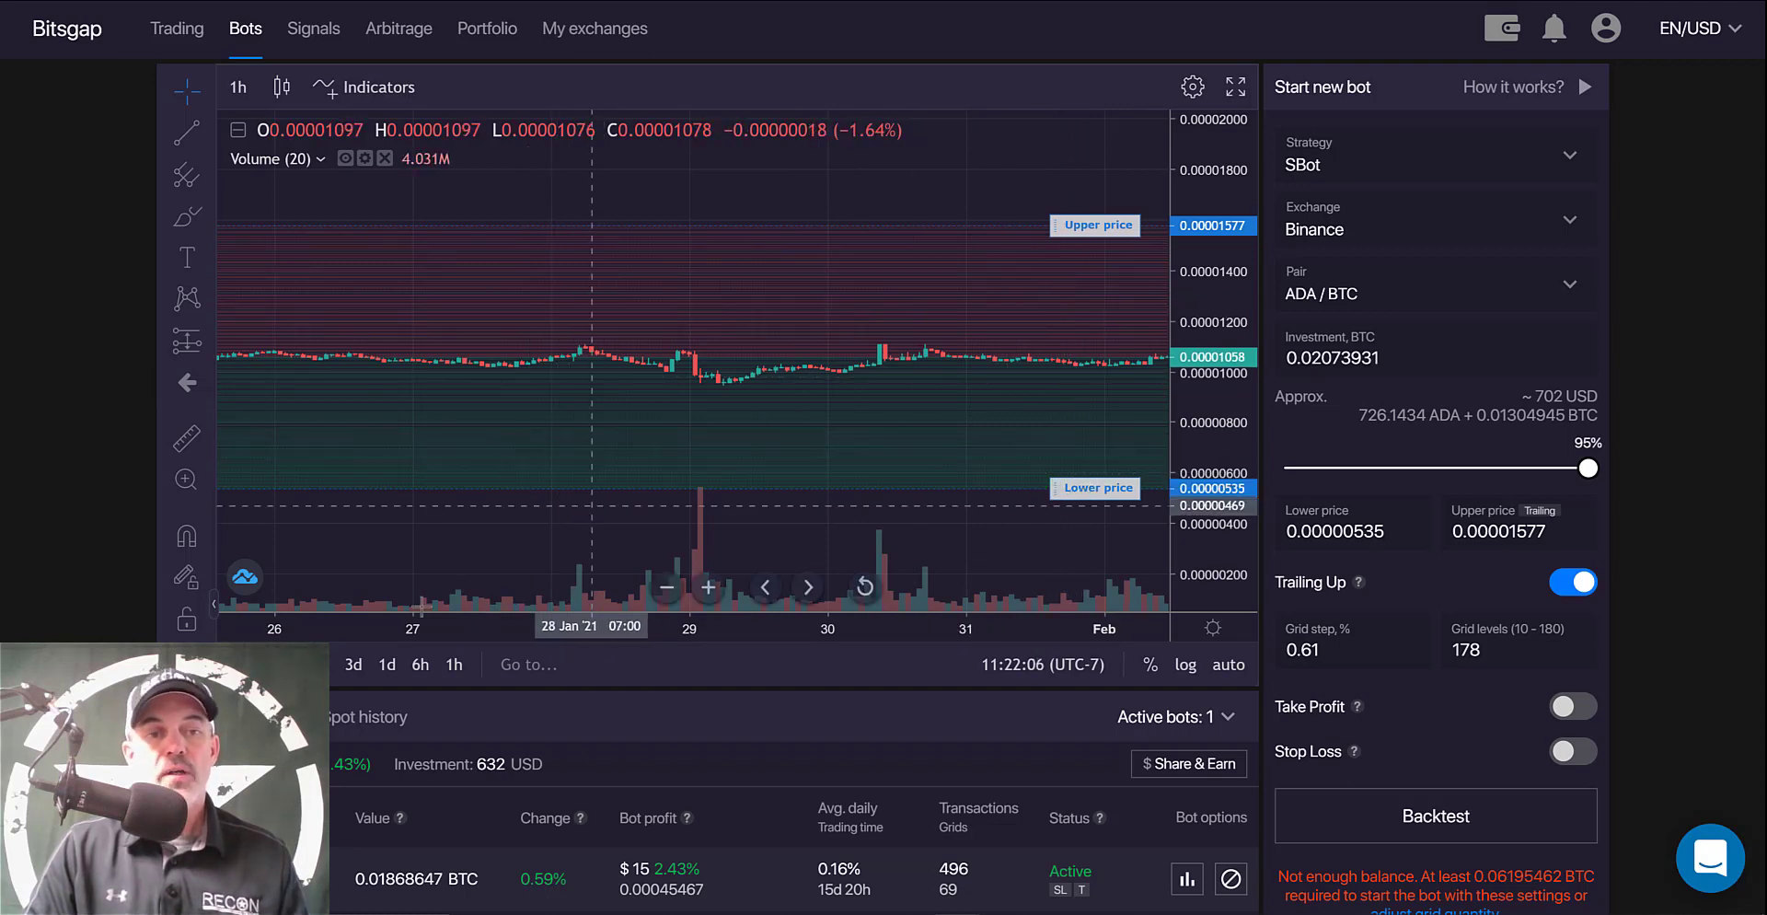
pyautogui.moveTo(440, 625); pyautogui.dragTo(1073, 618)
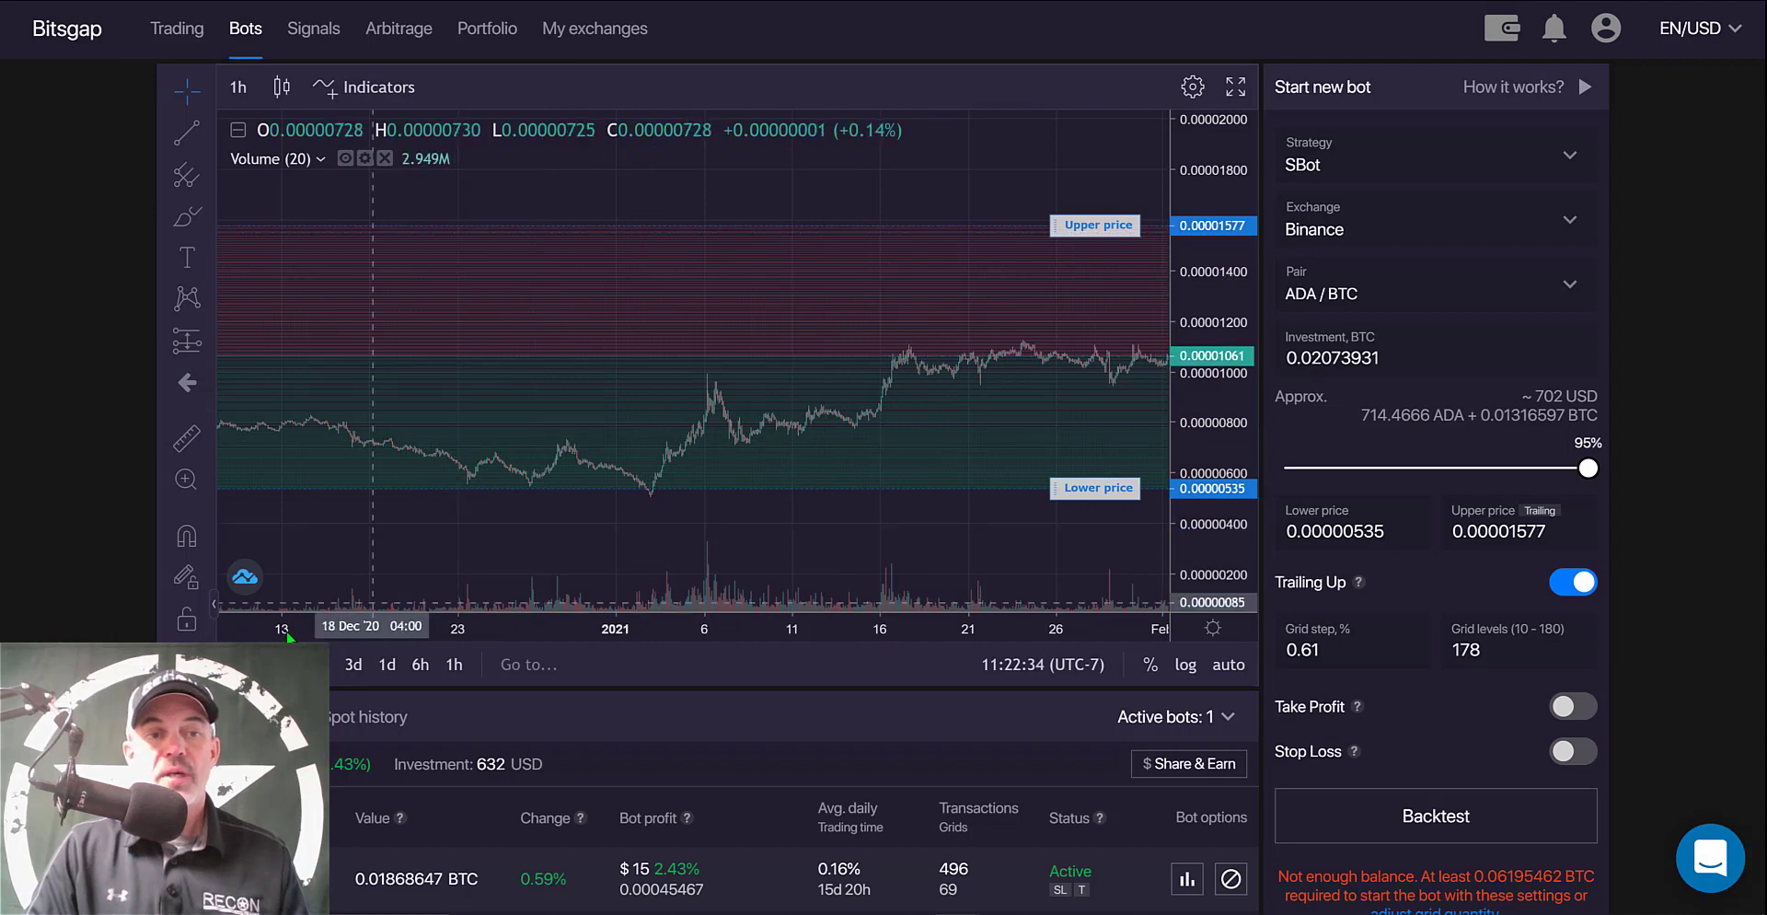
pyautogui.moveTo(284, 630); pyautogui.dragTo(544, 621)
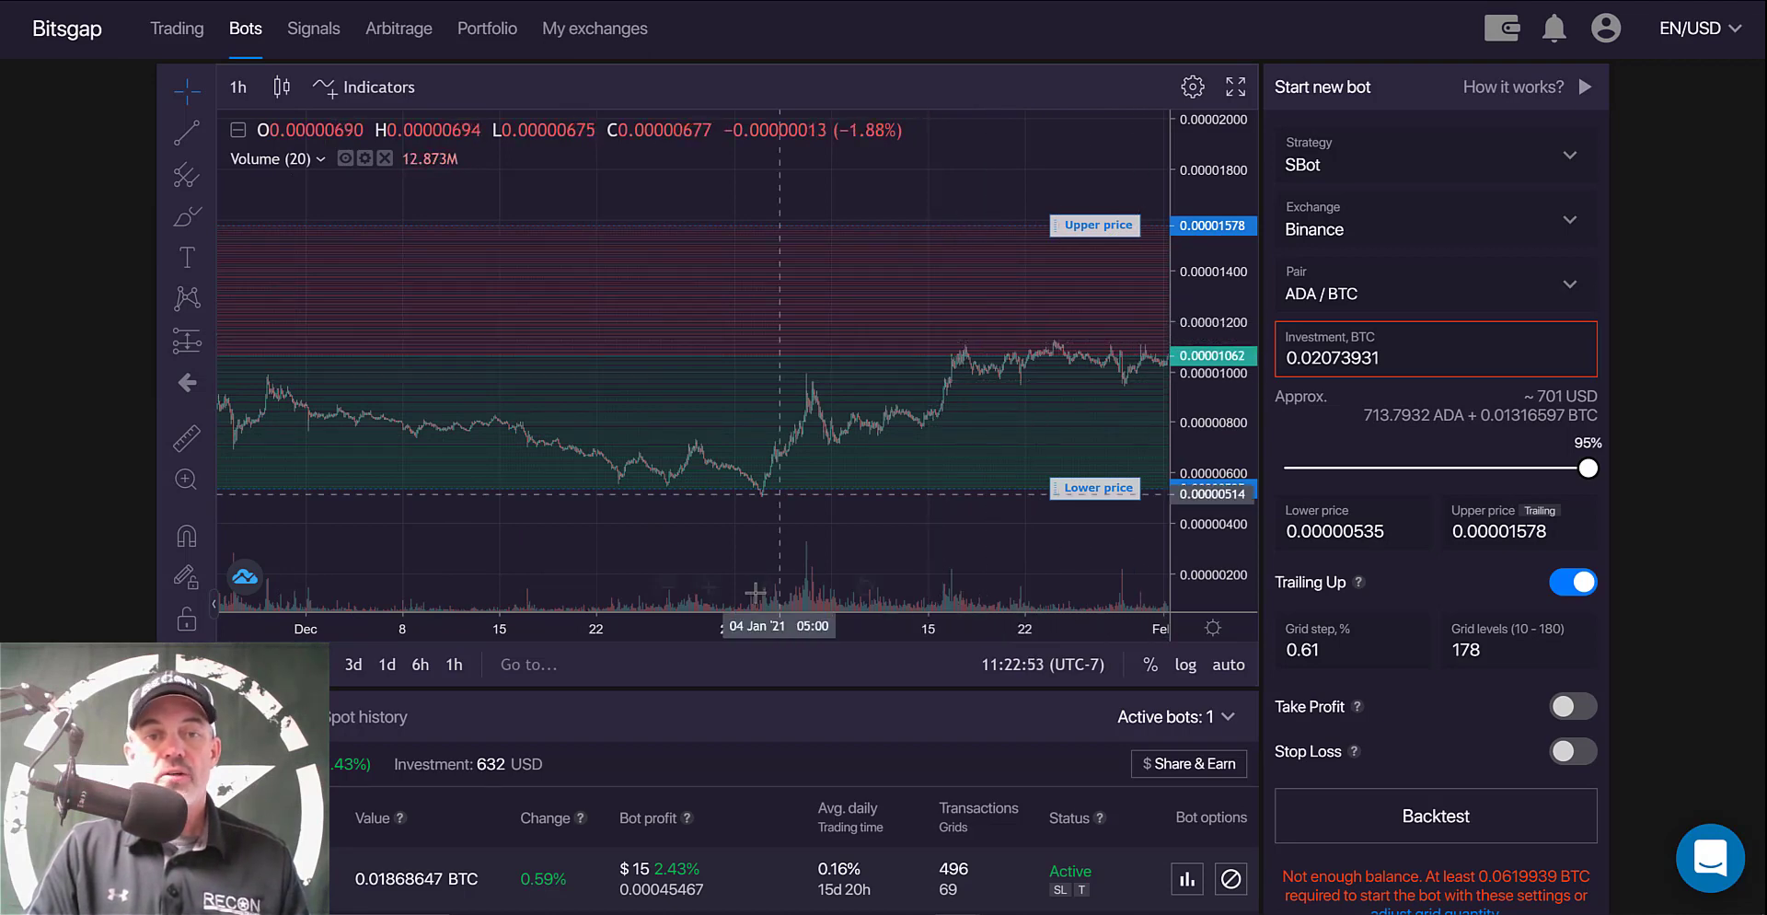
pyautogui.scroll(5, 787, 555)
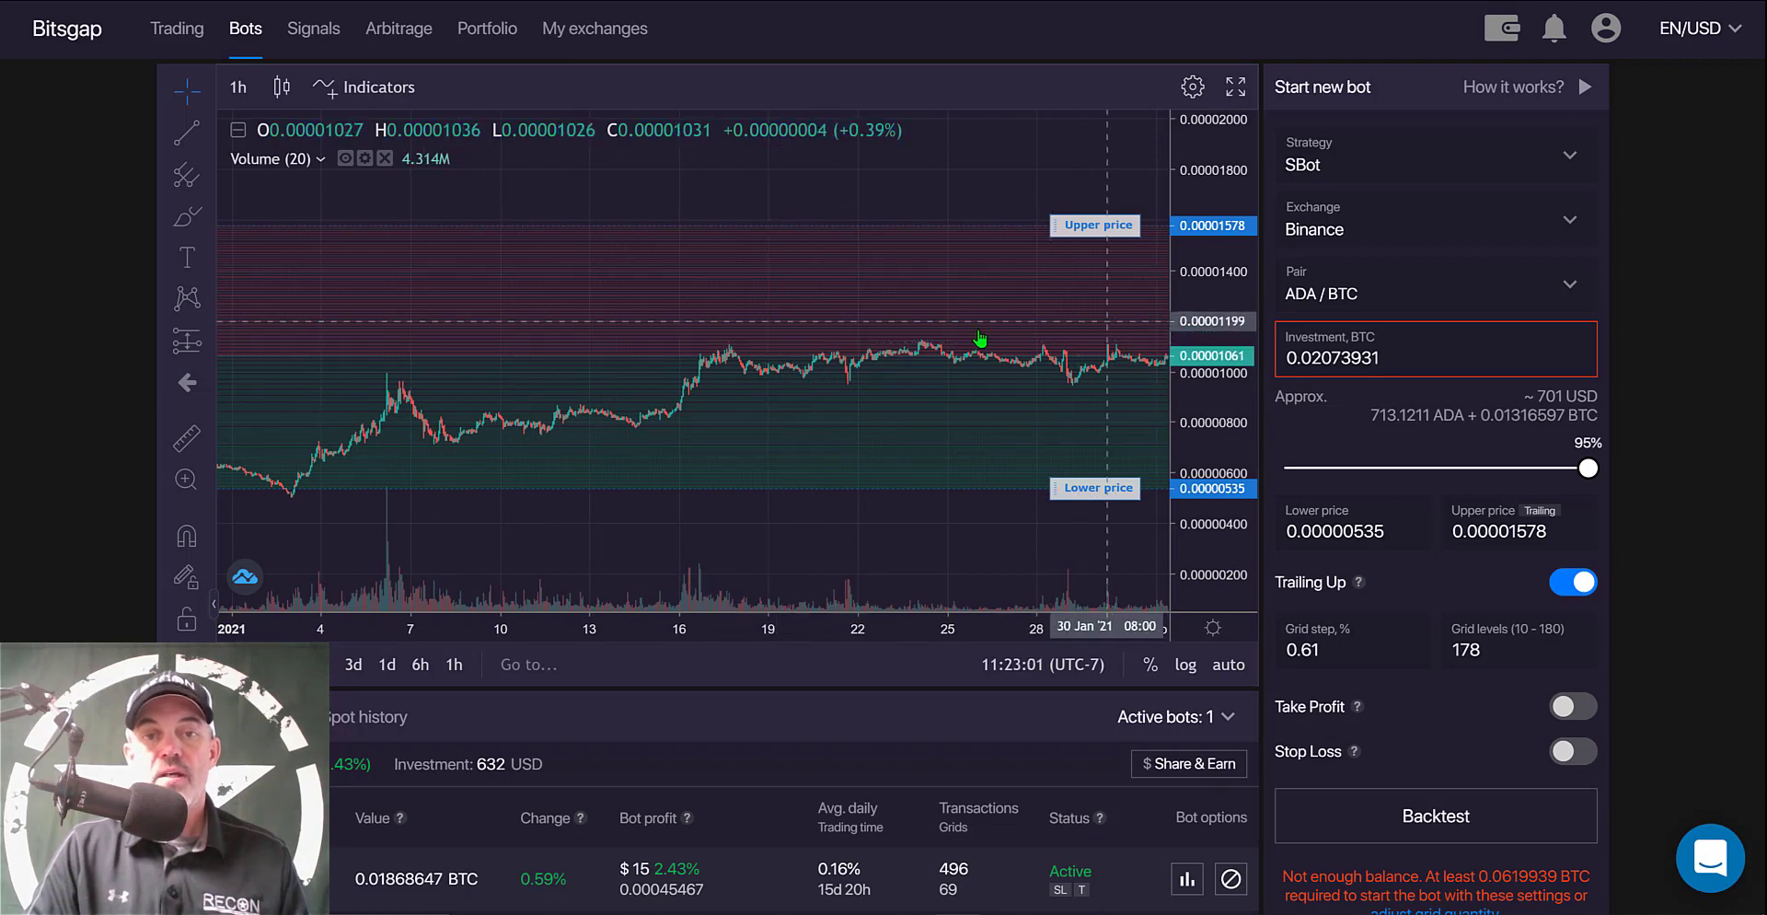
pyautogui.moveTo(1102, 227); pyautogui.dragTo(1124, 339)
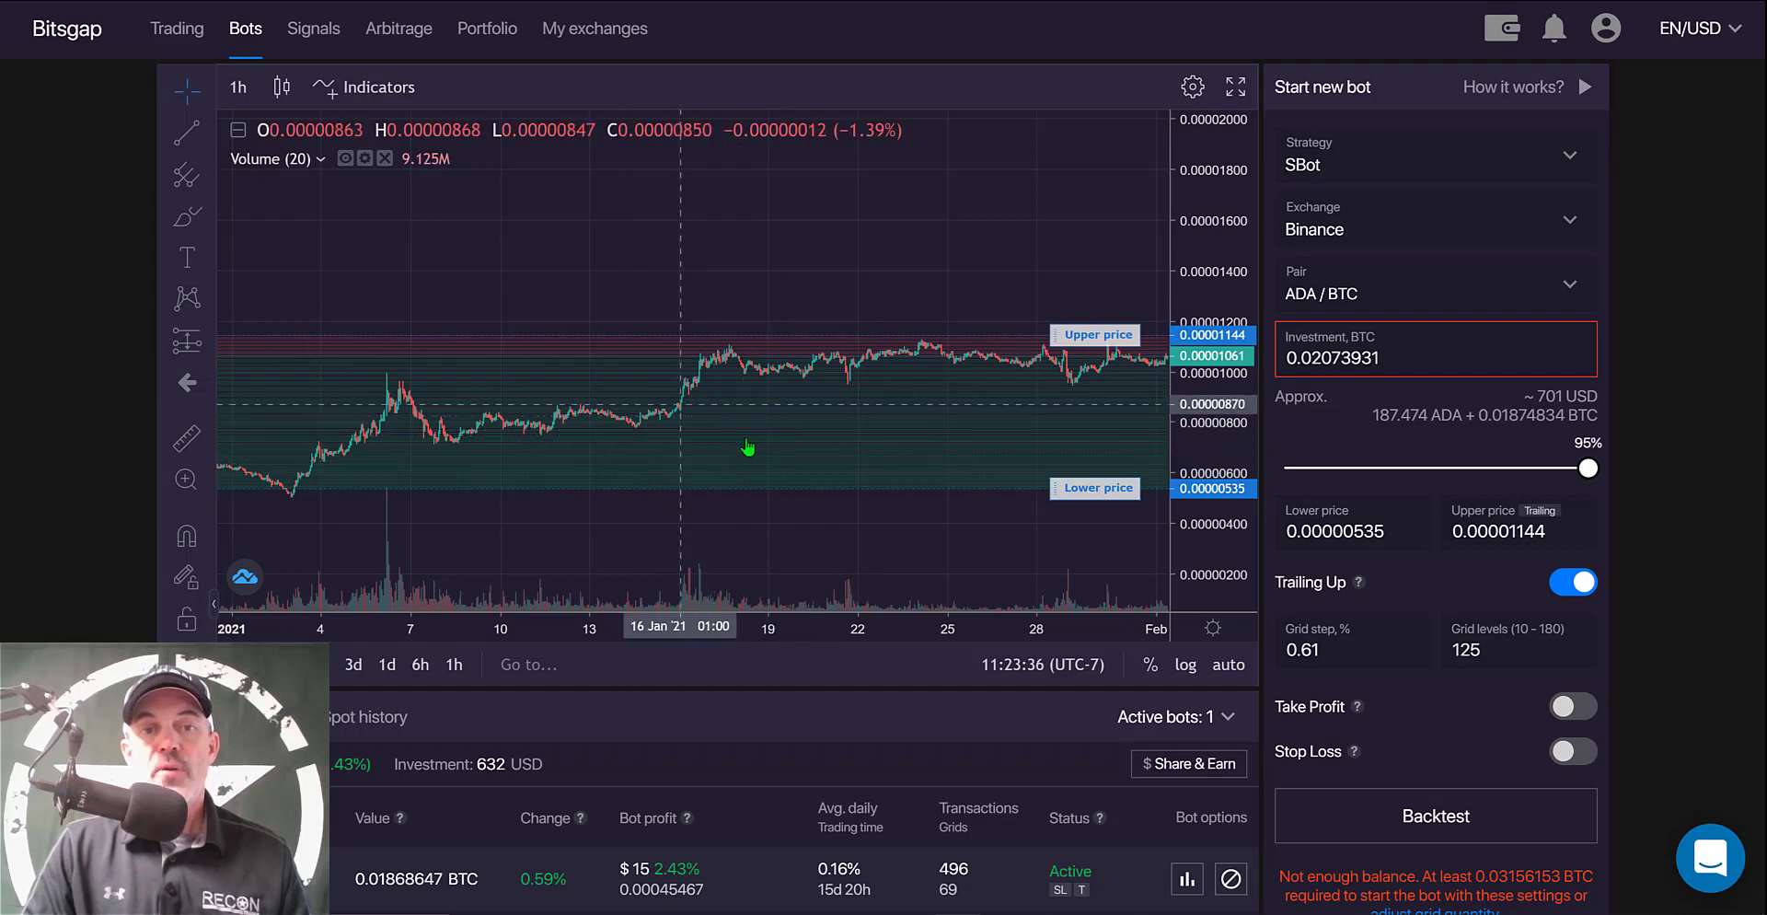
# - Raise the bot's lower price line to 0.00000697
pyautogui.moveTo(1091, 494); pyautogui.dragTo(1083, 450)
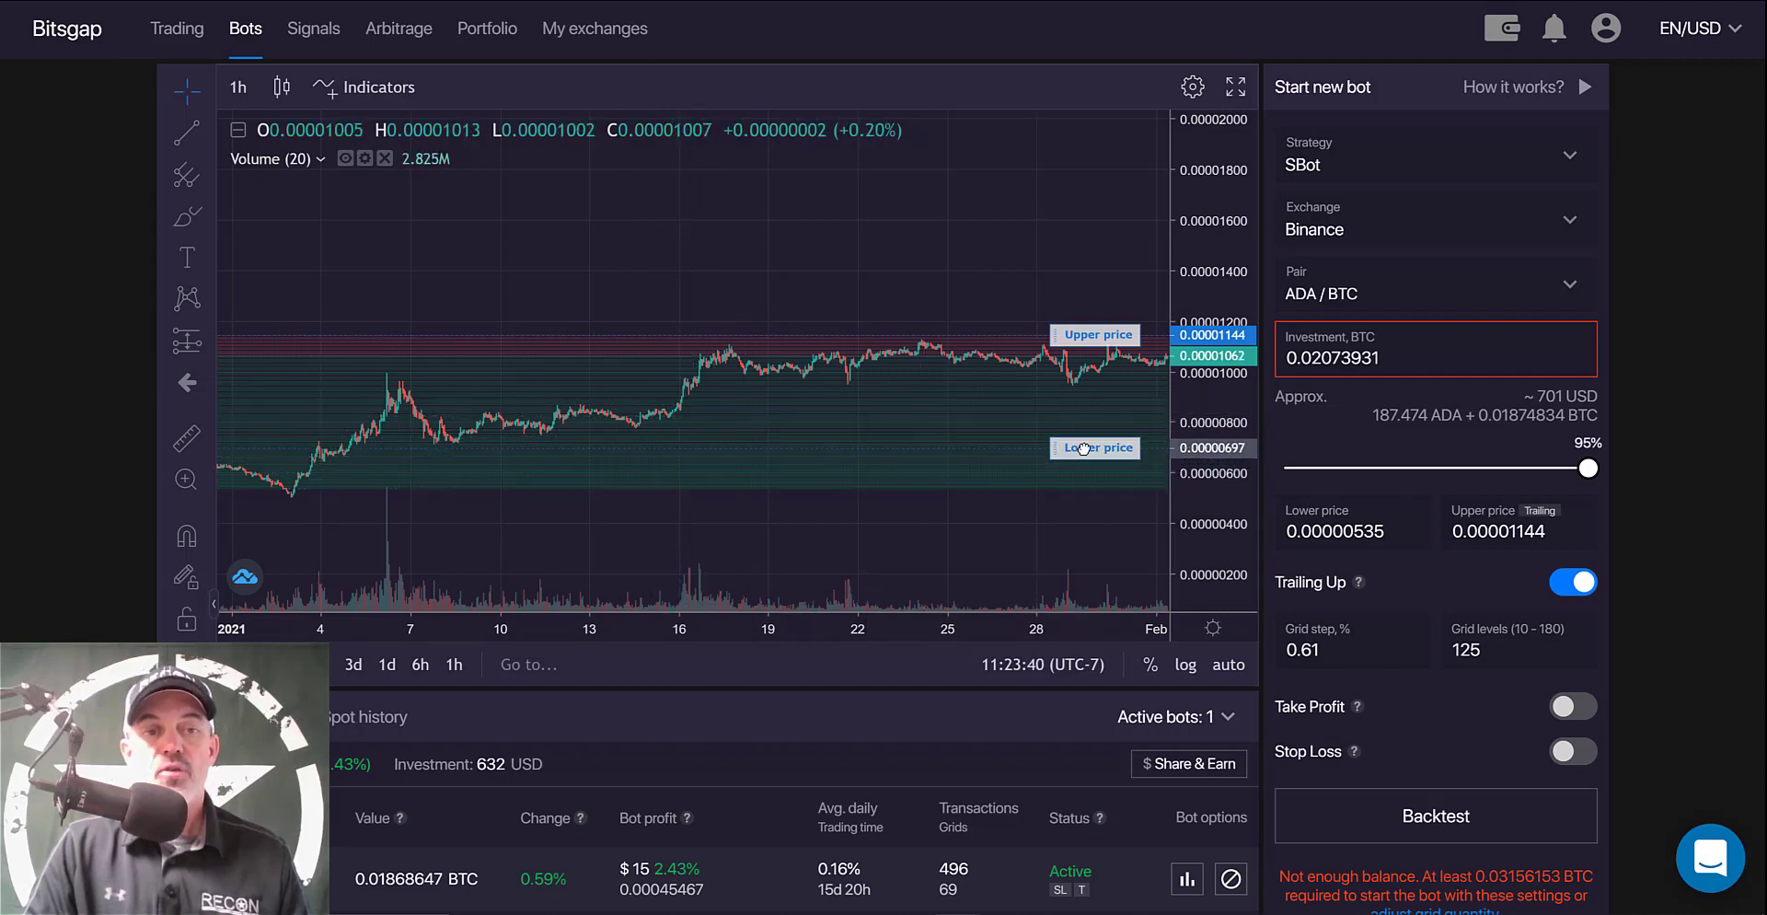
pyautogui.moveTo(656, 433); pyautogui.dragTo(442, 451)
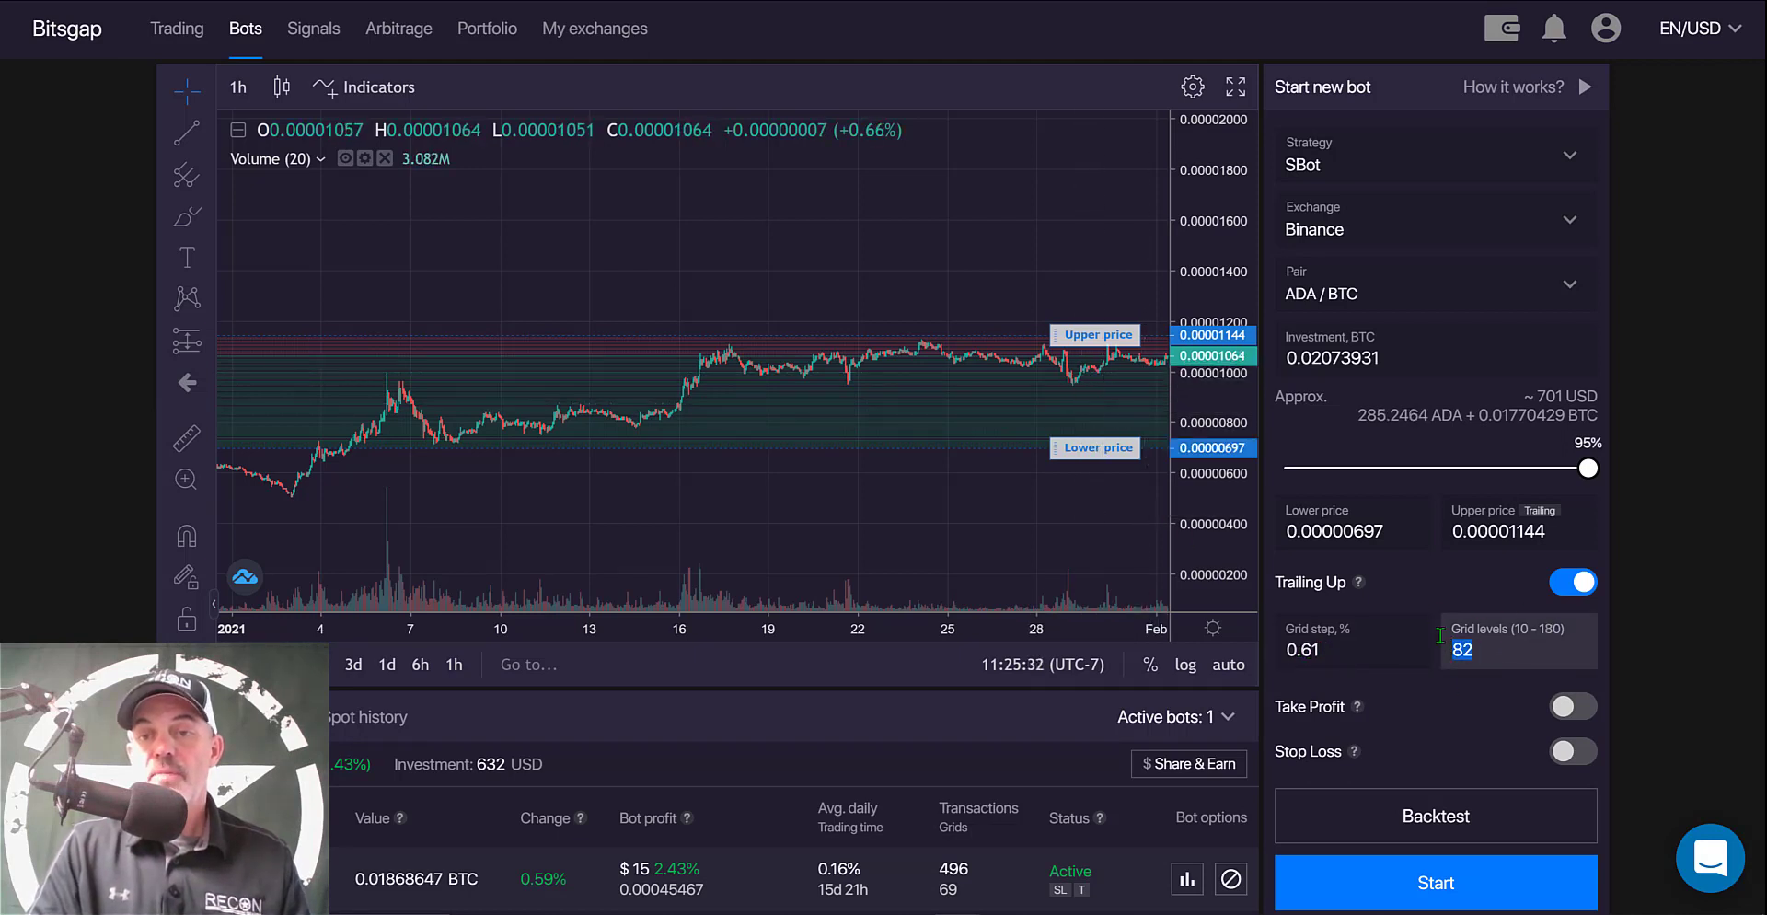
pyautogui.write('90')
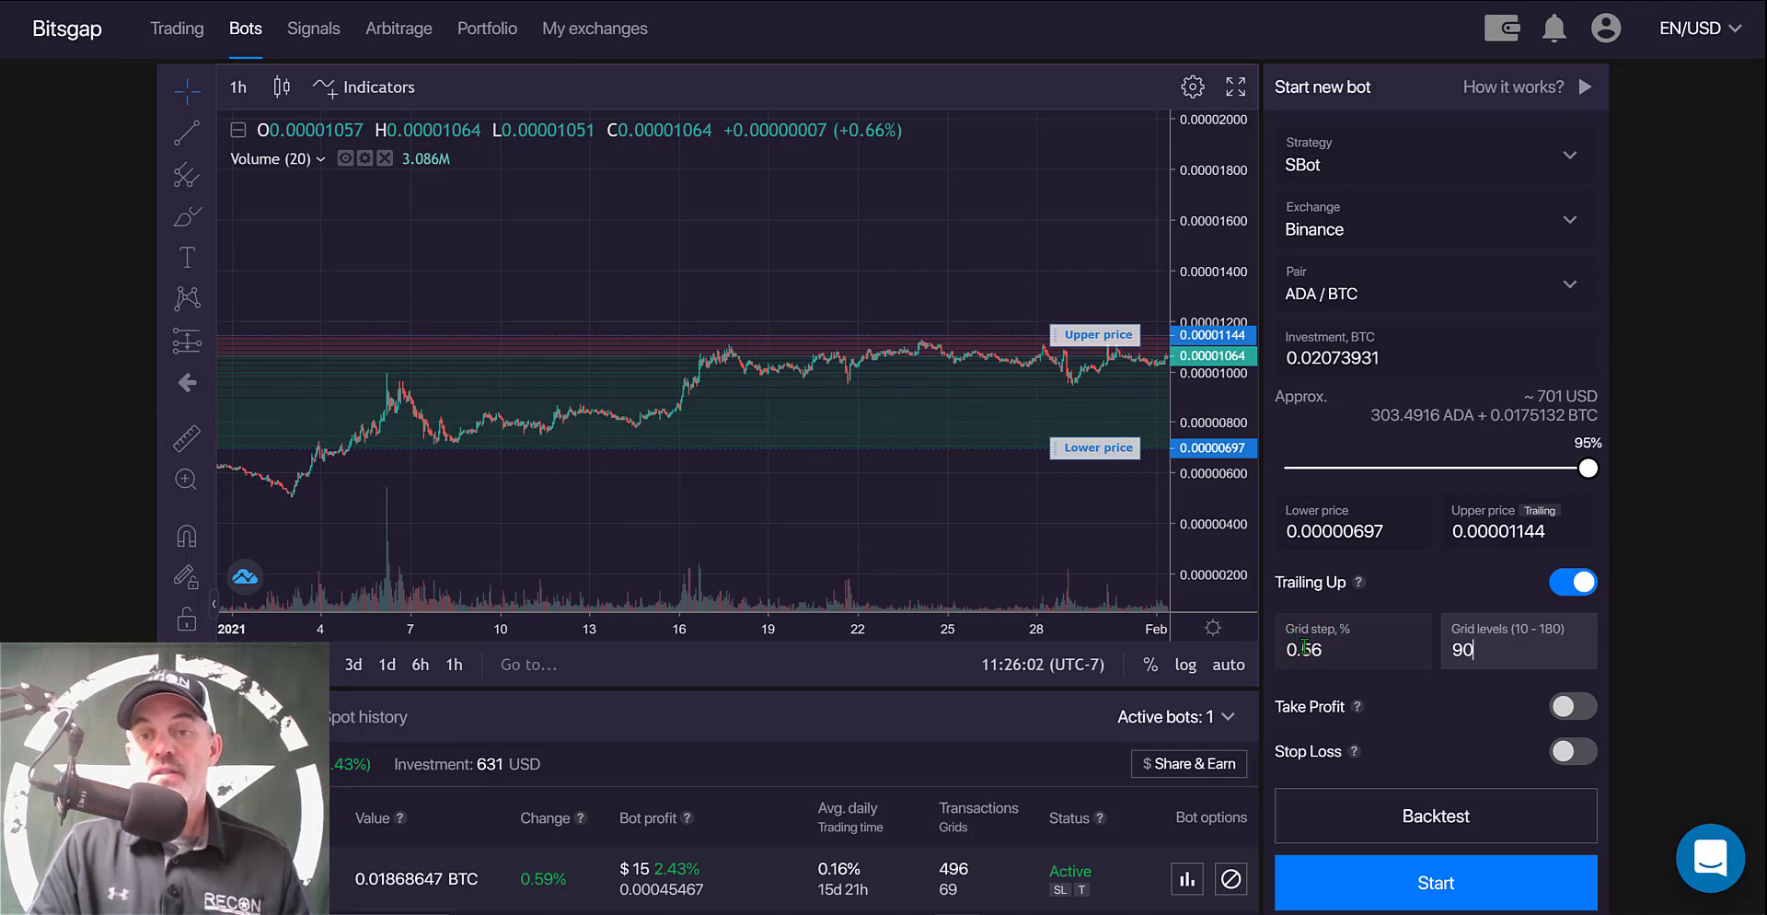
# - Change the grid step to 0.70%, recalculating grid levels to 72
pyautogui.click(1321, 647)
pyautogui.press('BackSpace')
pyautogui.press('BackSpace')
pyautogui.write('70')
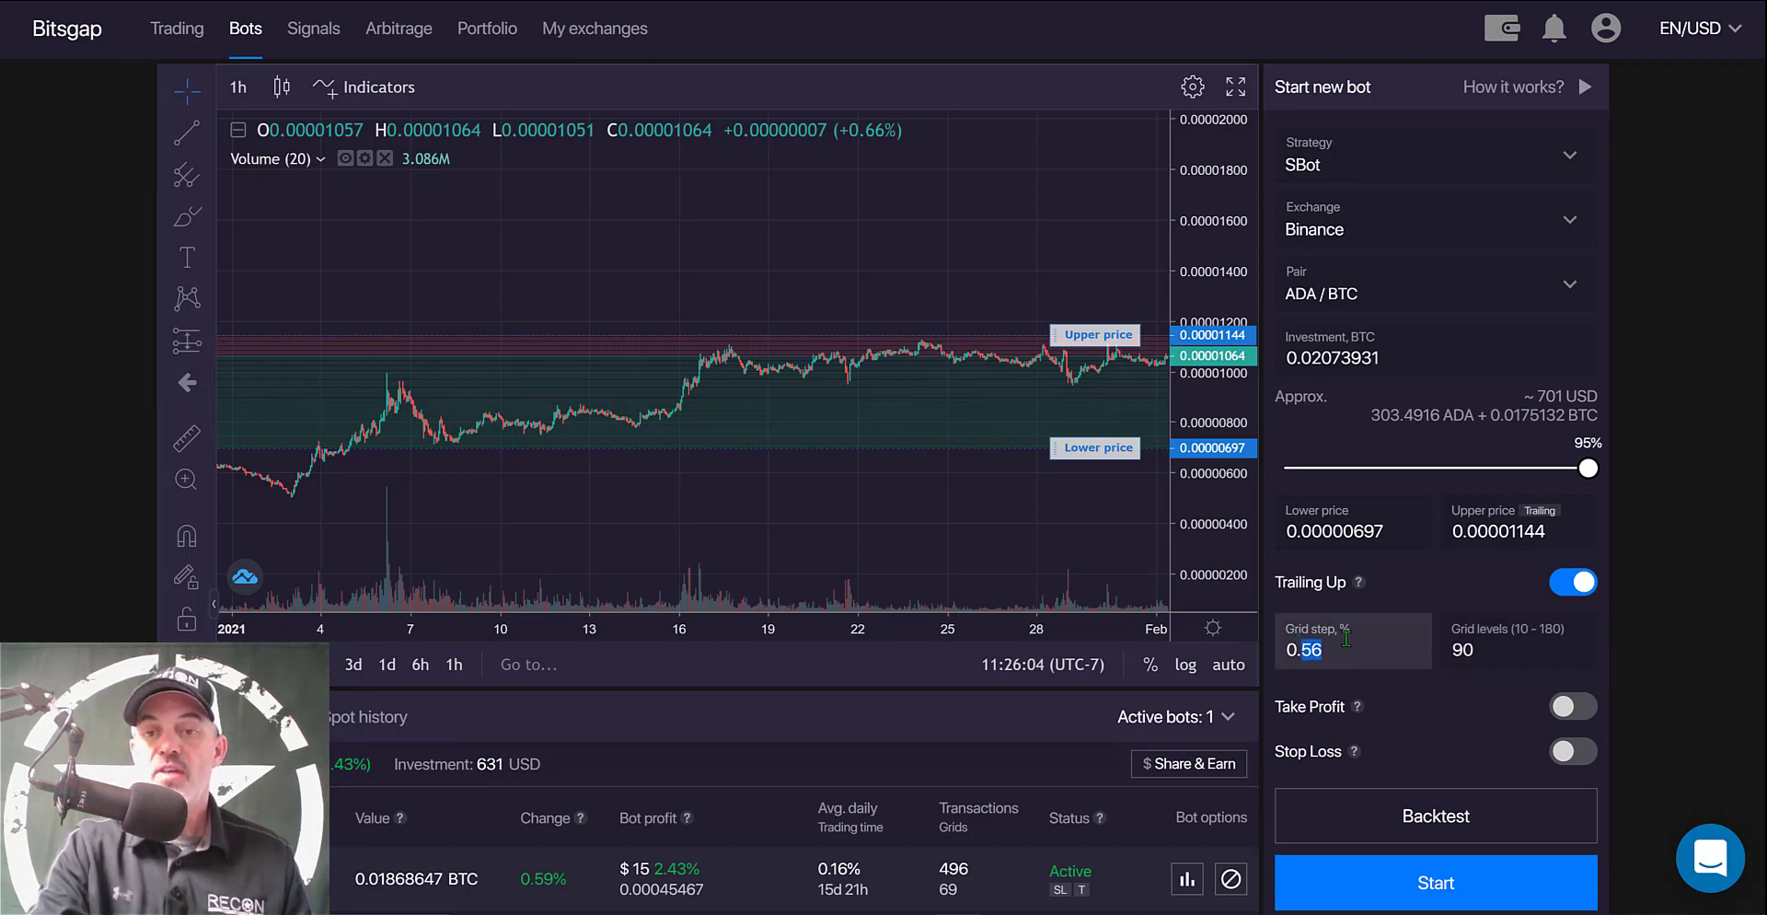
pyautogui.click(1511, 651)
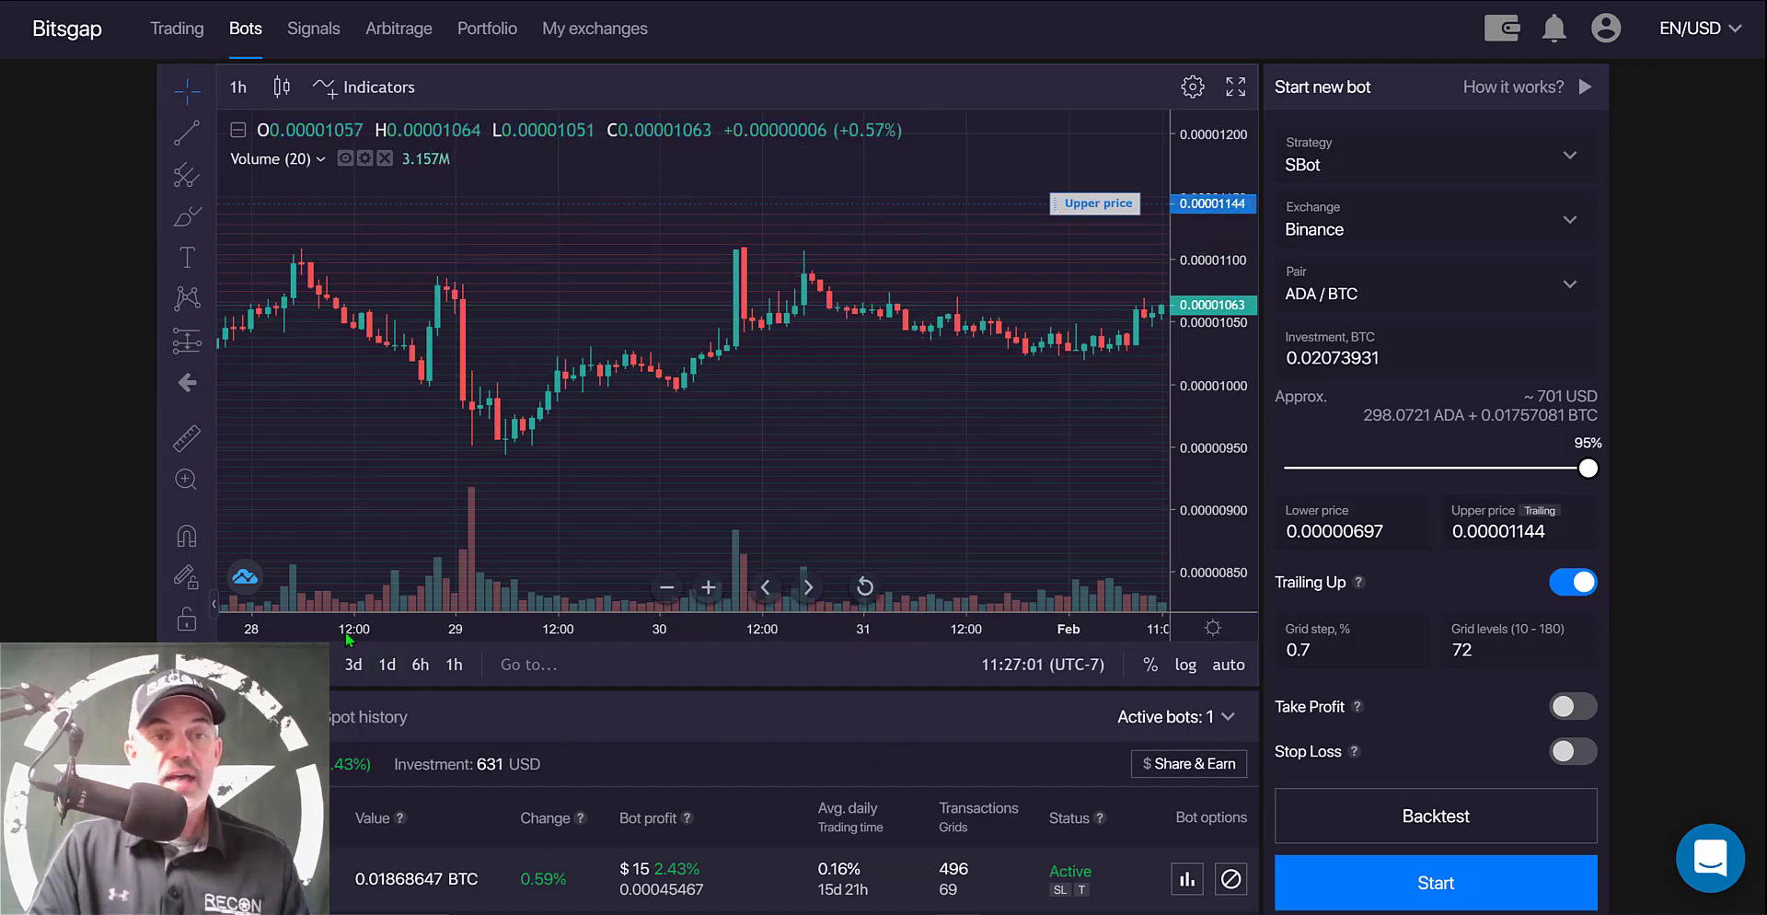
# - Drag the upper price line down to 0.00001114, leaving 68 grid levels
pyautogui.scroll(-3, 828, 368)
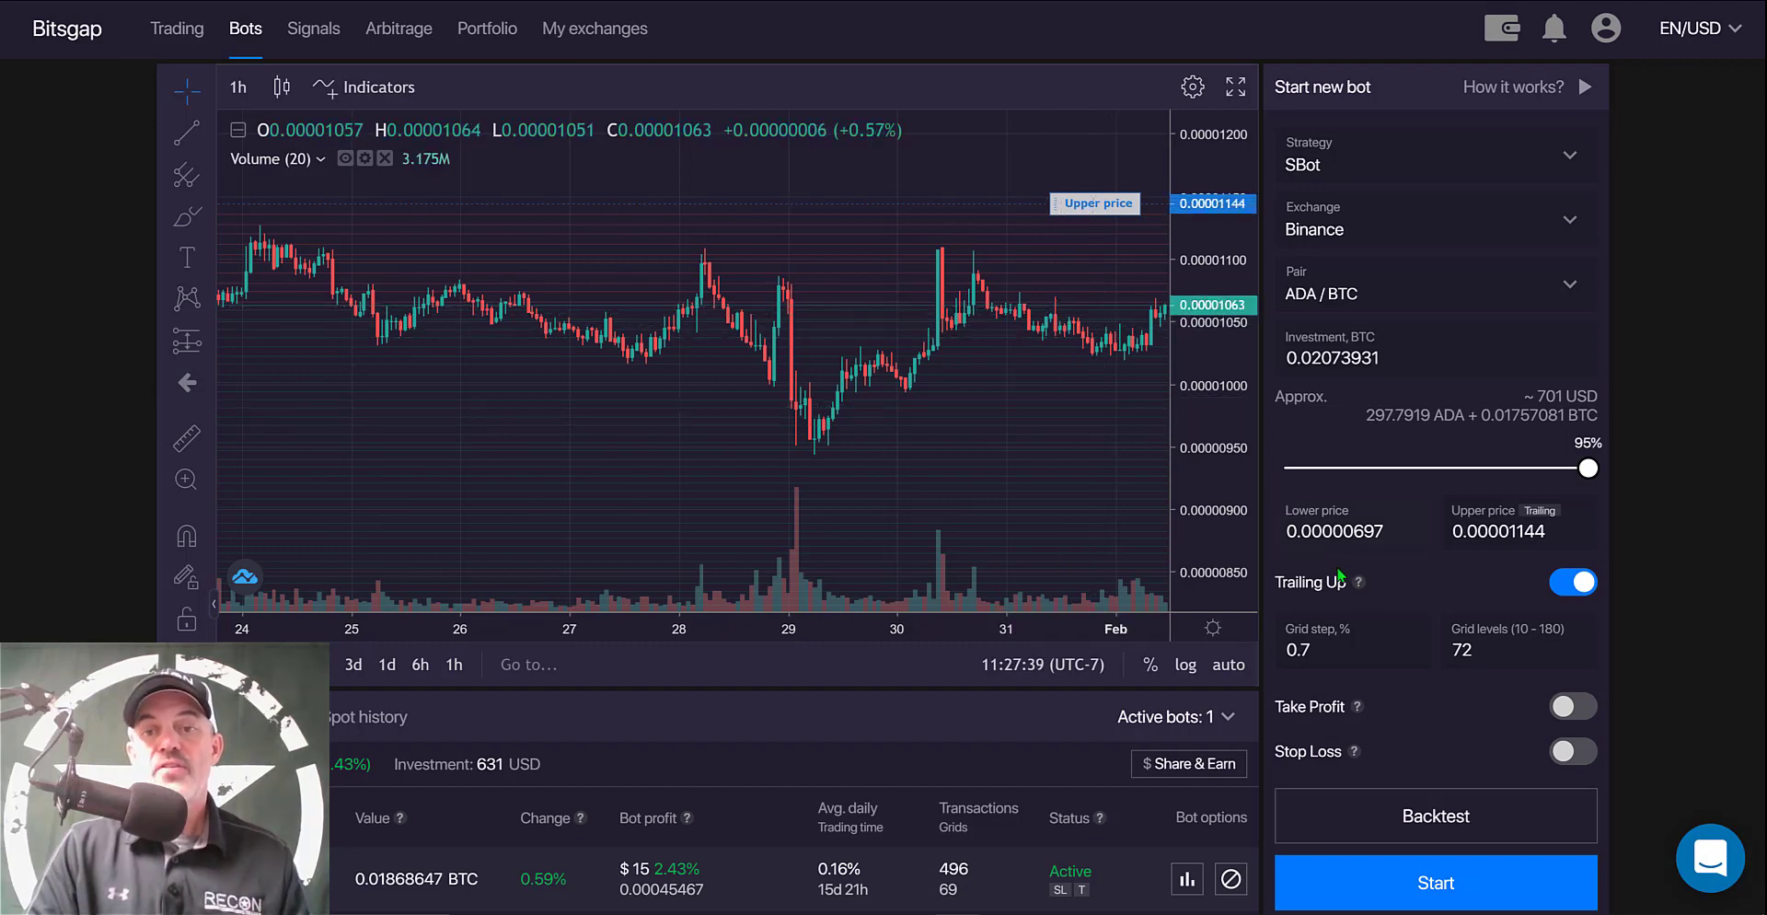
pyautogui.moveTo(1281, 582); pyautogui.dragTo(1430, 577)
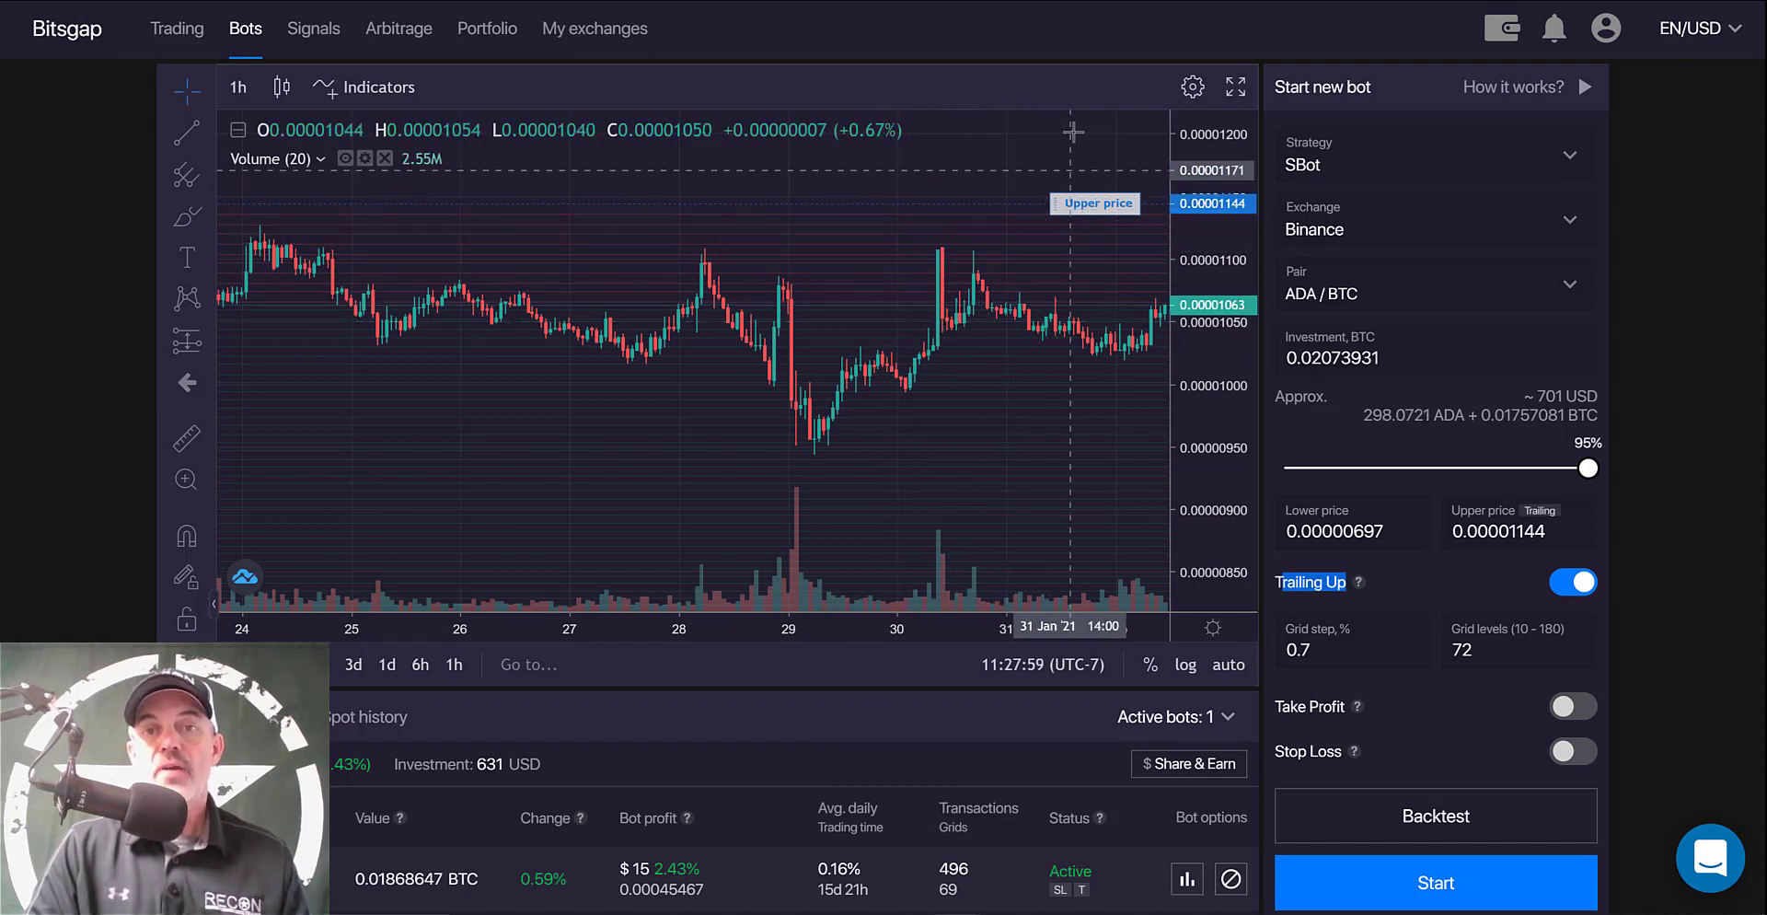
pyautogui.moveTo(1094, 218); pyautogui.dragTo(1101, 242)
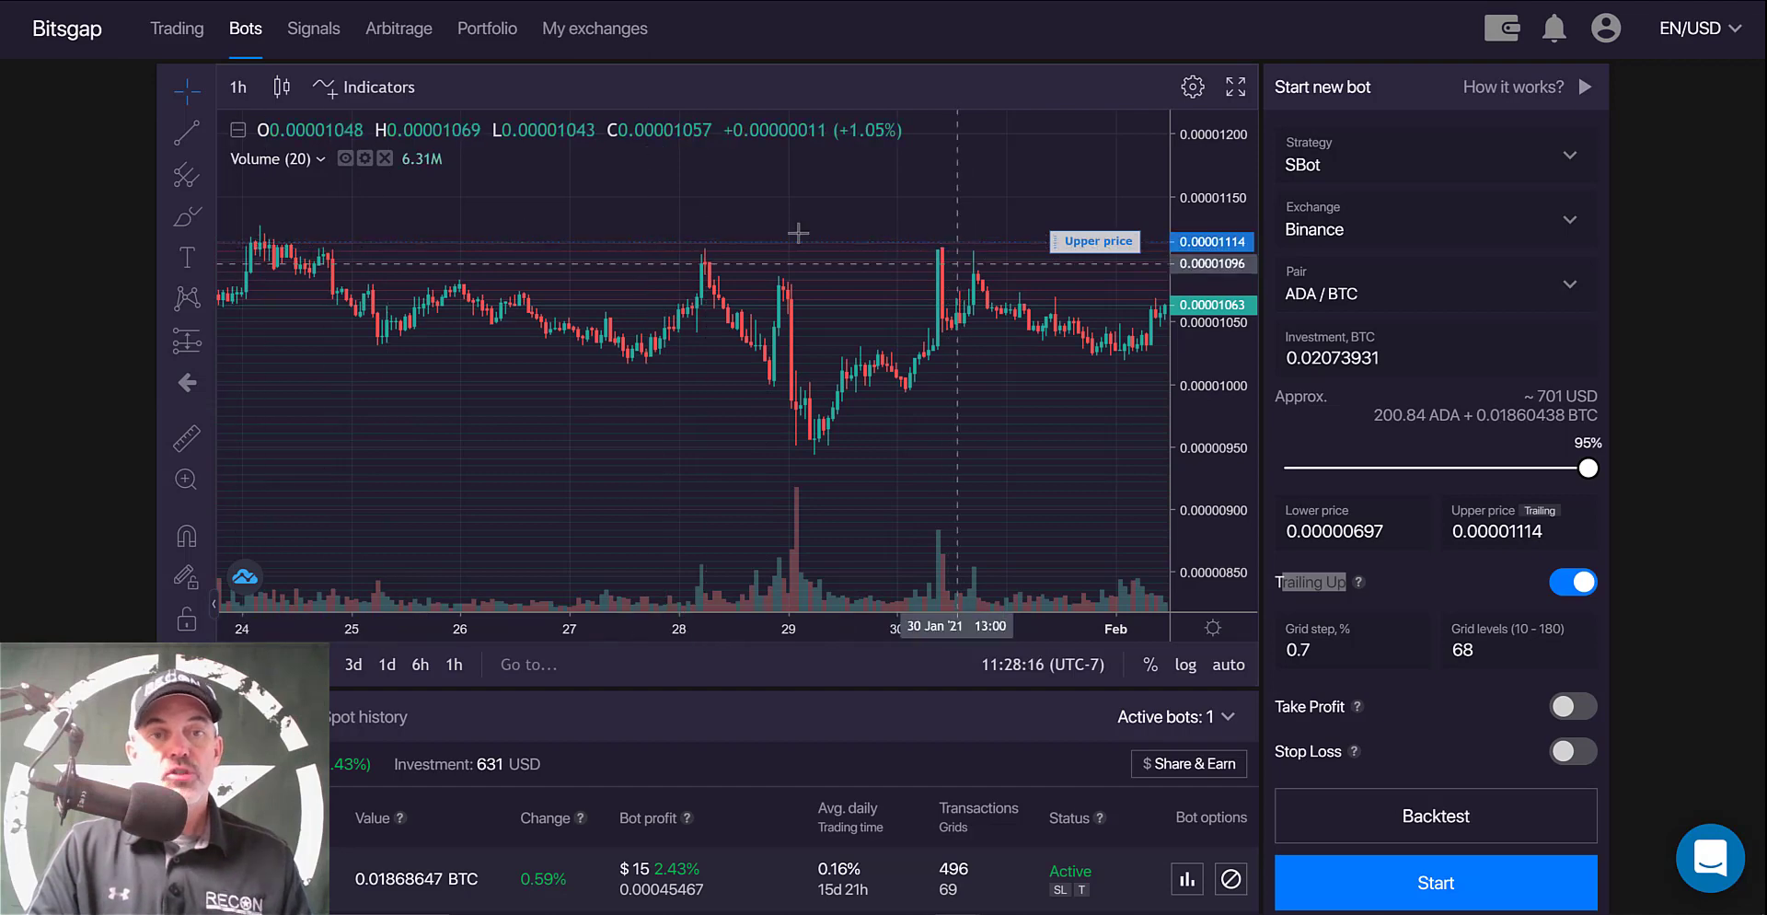
pyautogui.click(1026, 344)
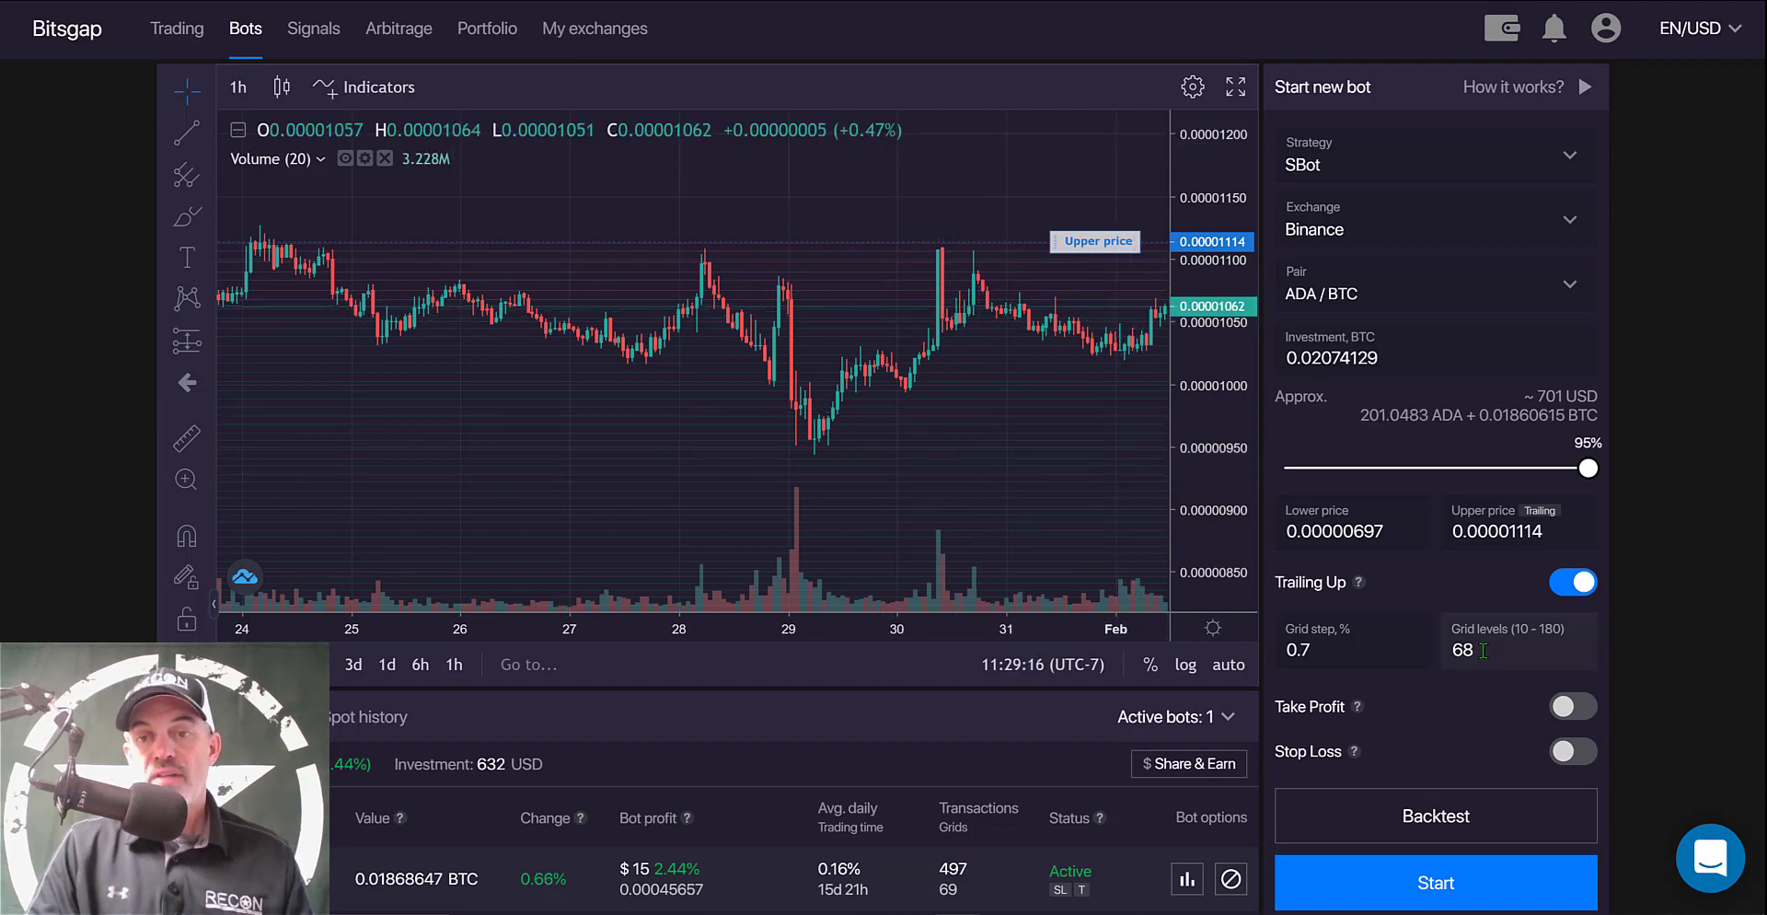
# - Enter 70 grid levels, then change it to 69 for a 0.69% step
pyautogui.moveTo(1483, 650); pyautogui.dragTo(1441, 652)
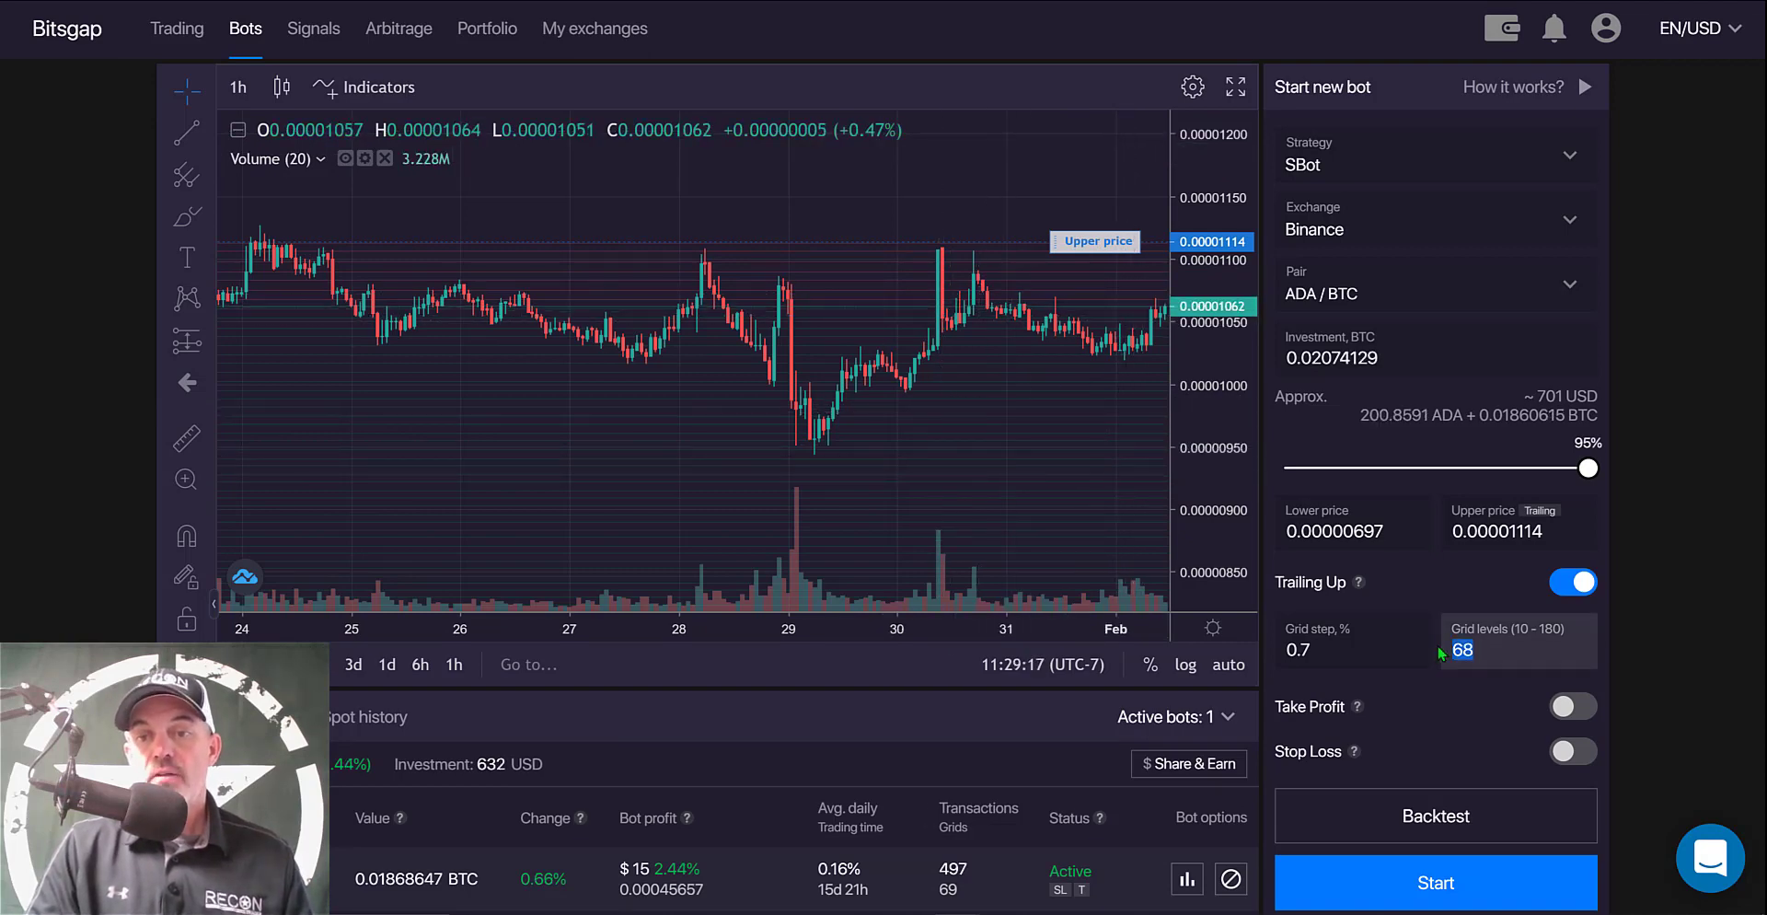
pyautogui.write('70')
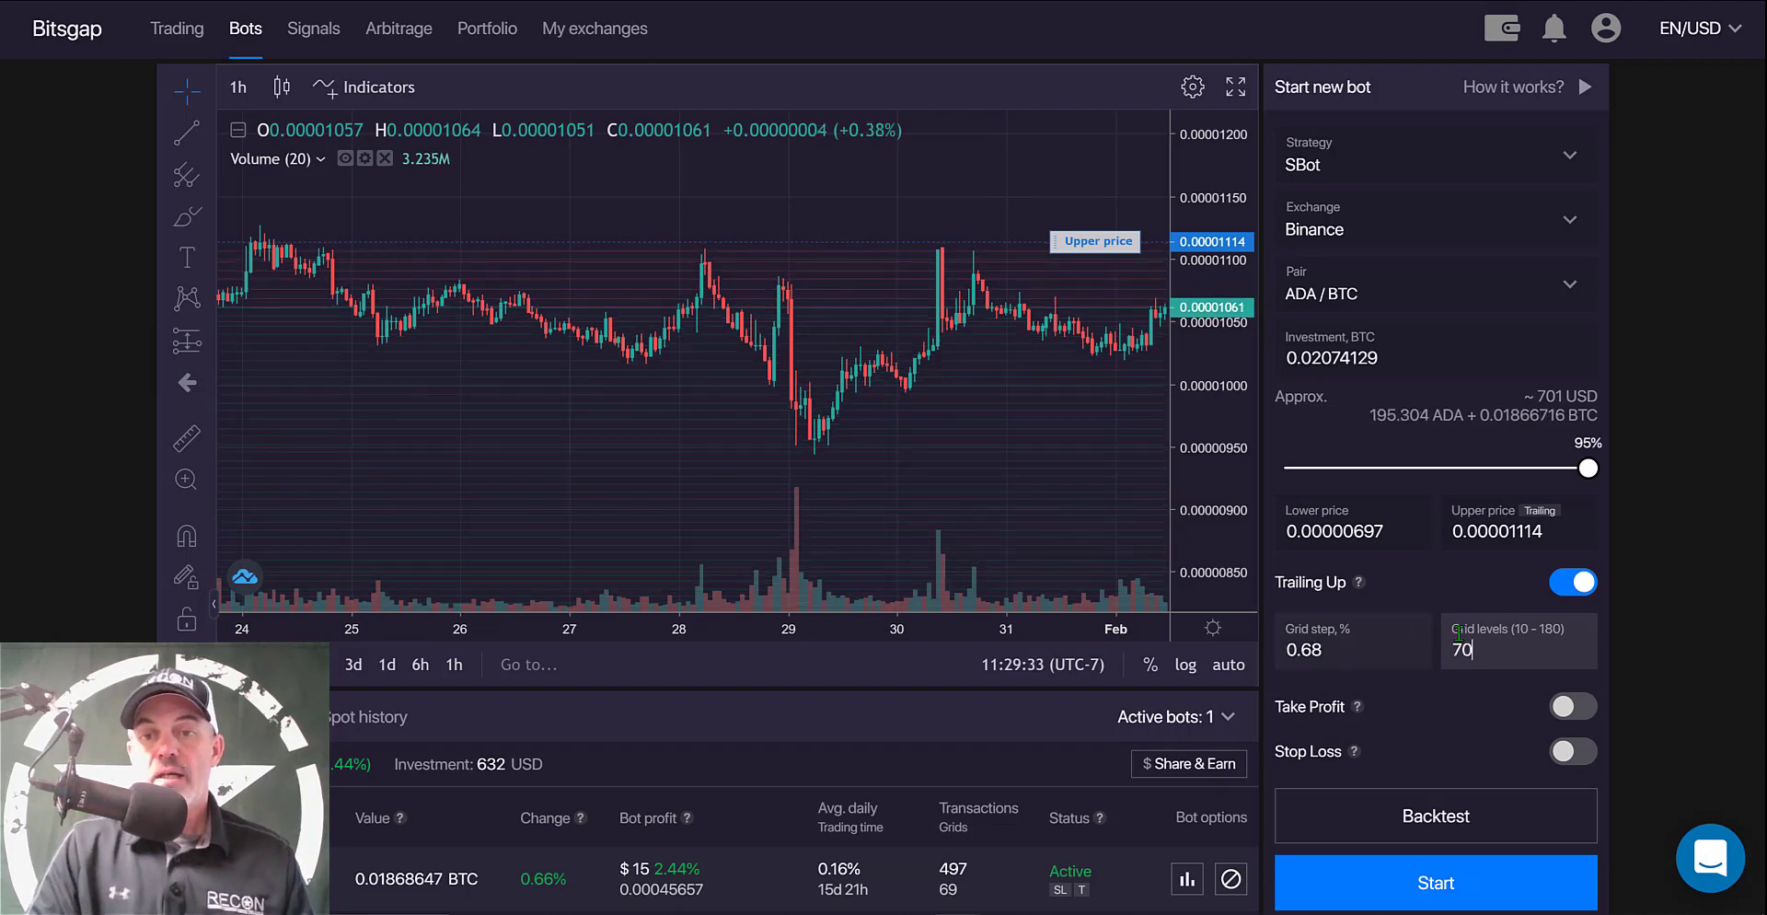
pyautogui.click(1319, 649)
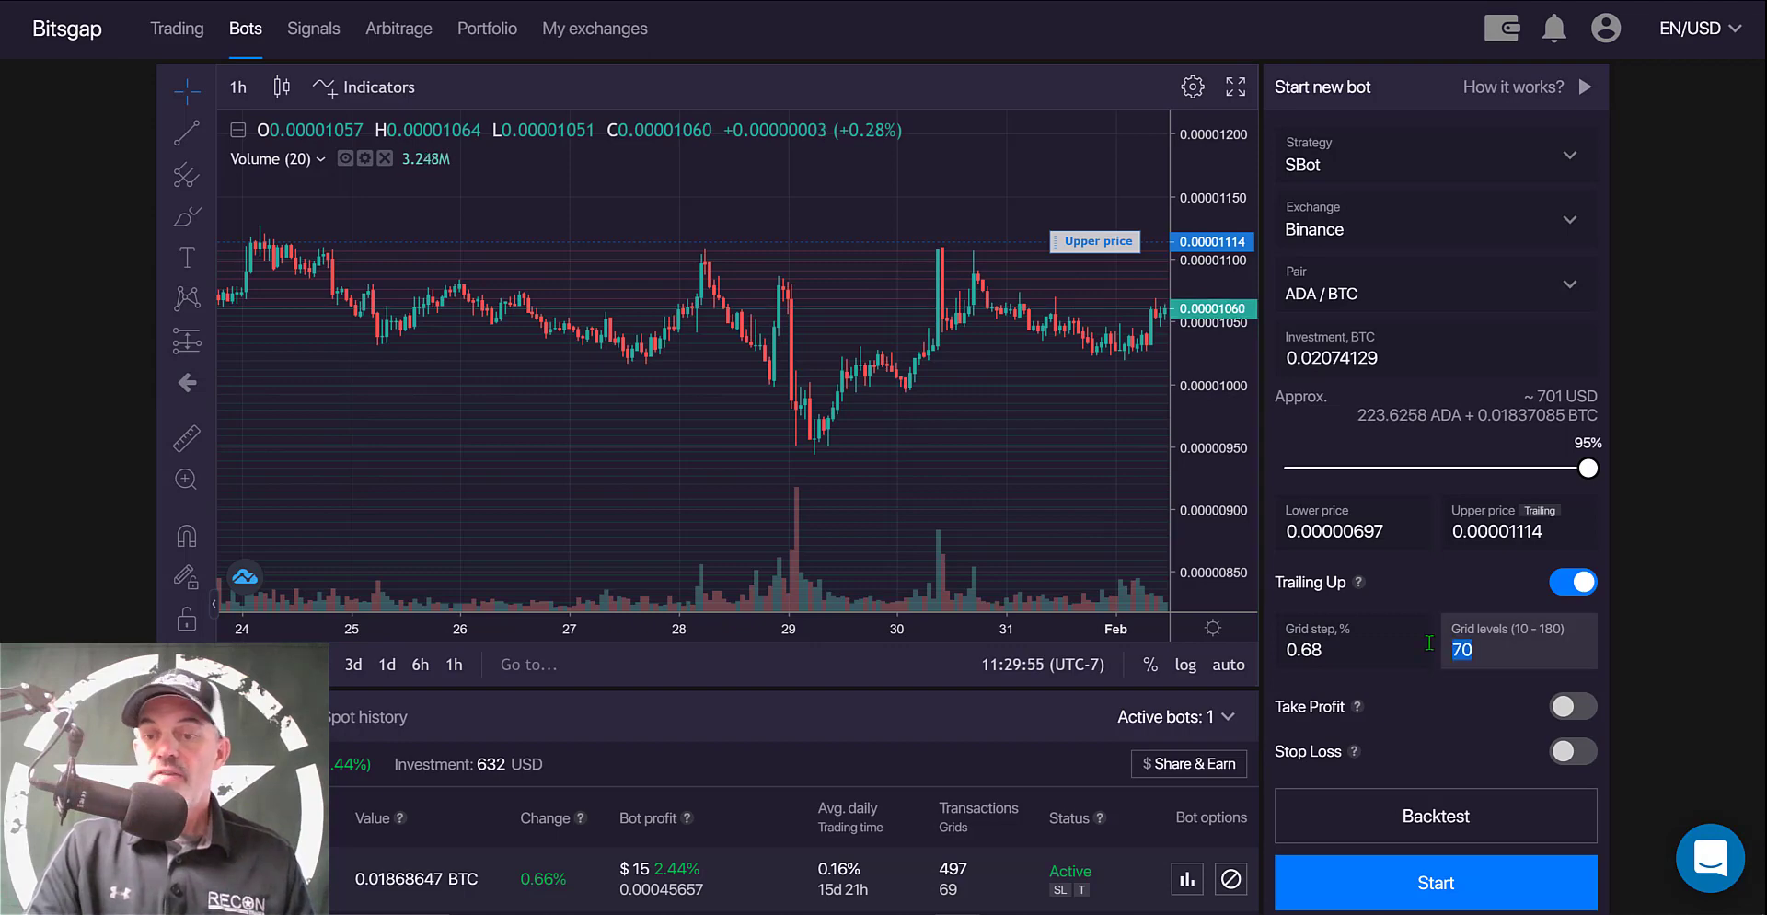
pyautogui.doubleClick(1465, 650)
pyautogui.write('69')
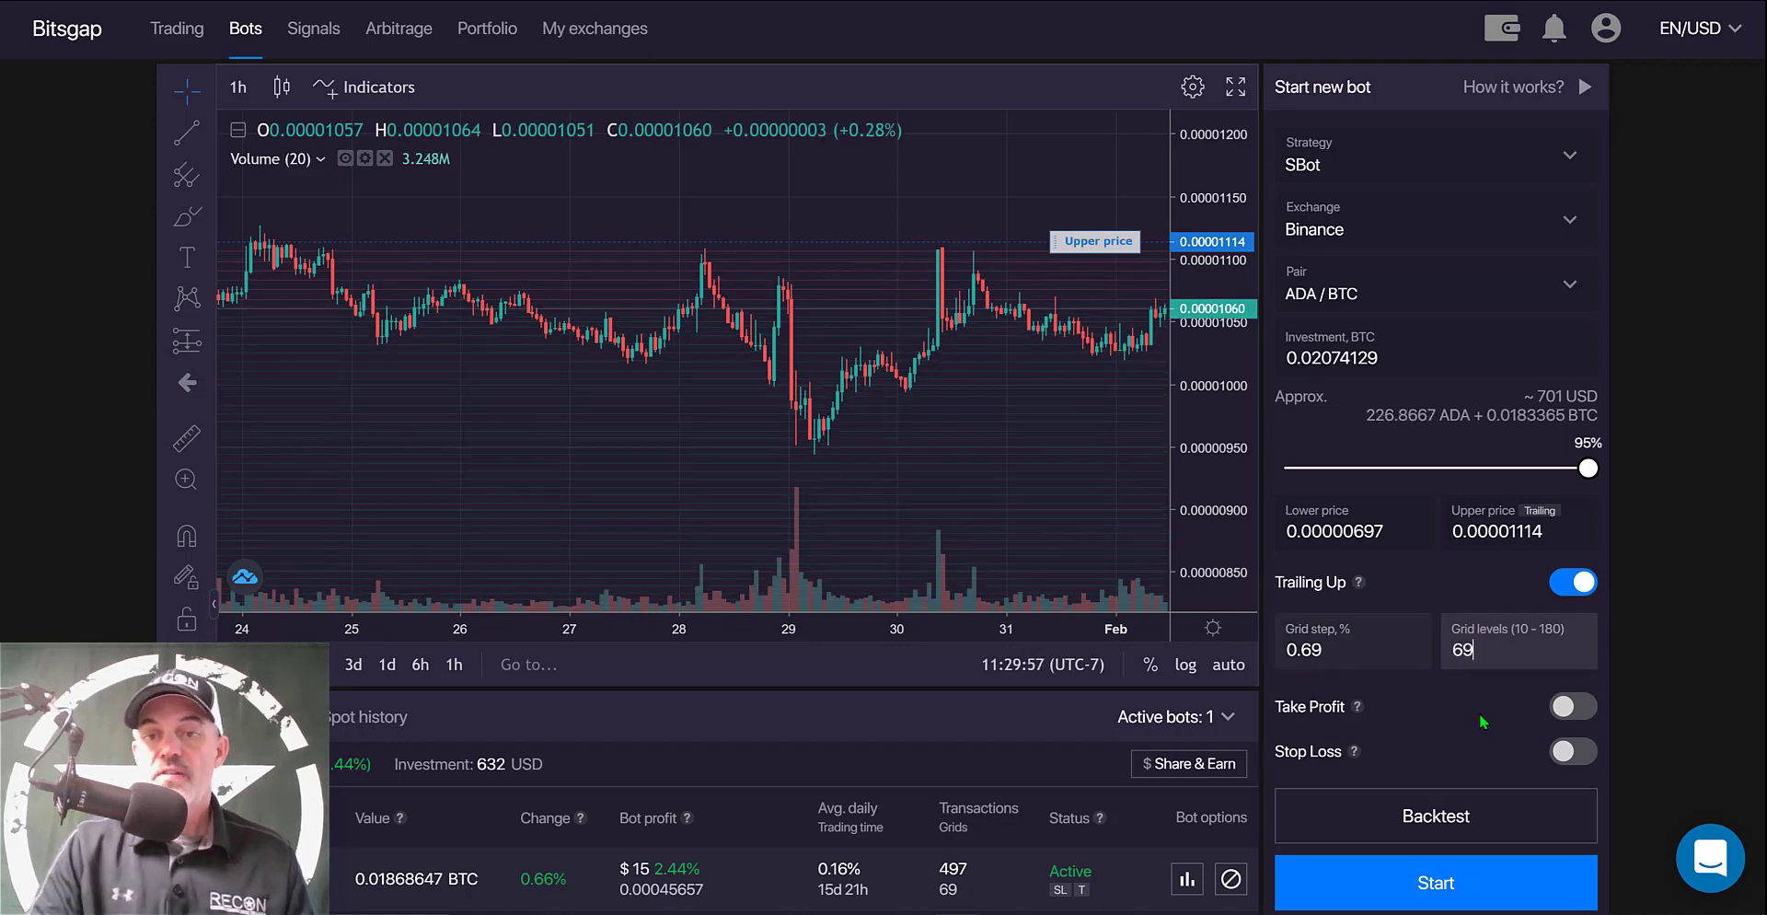
pyautogui.click(1483, 704)
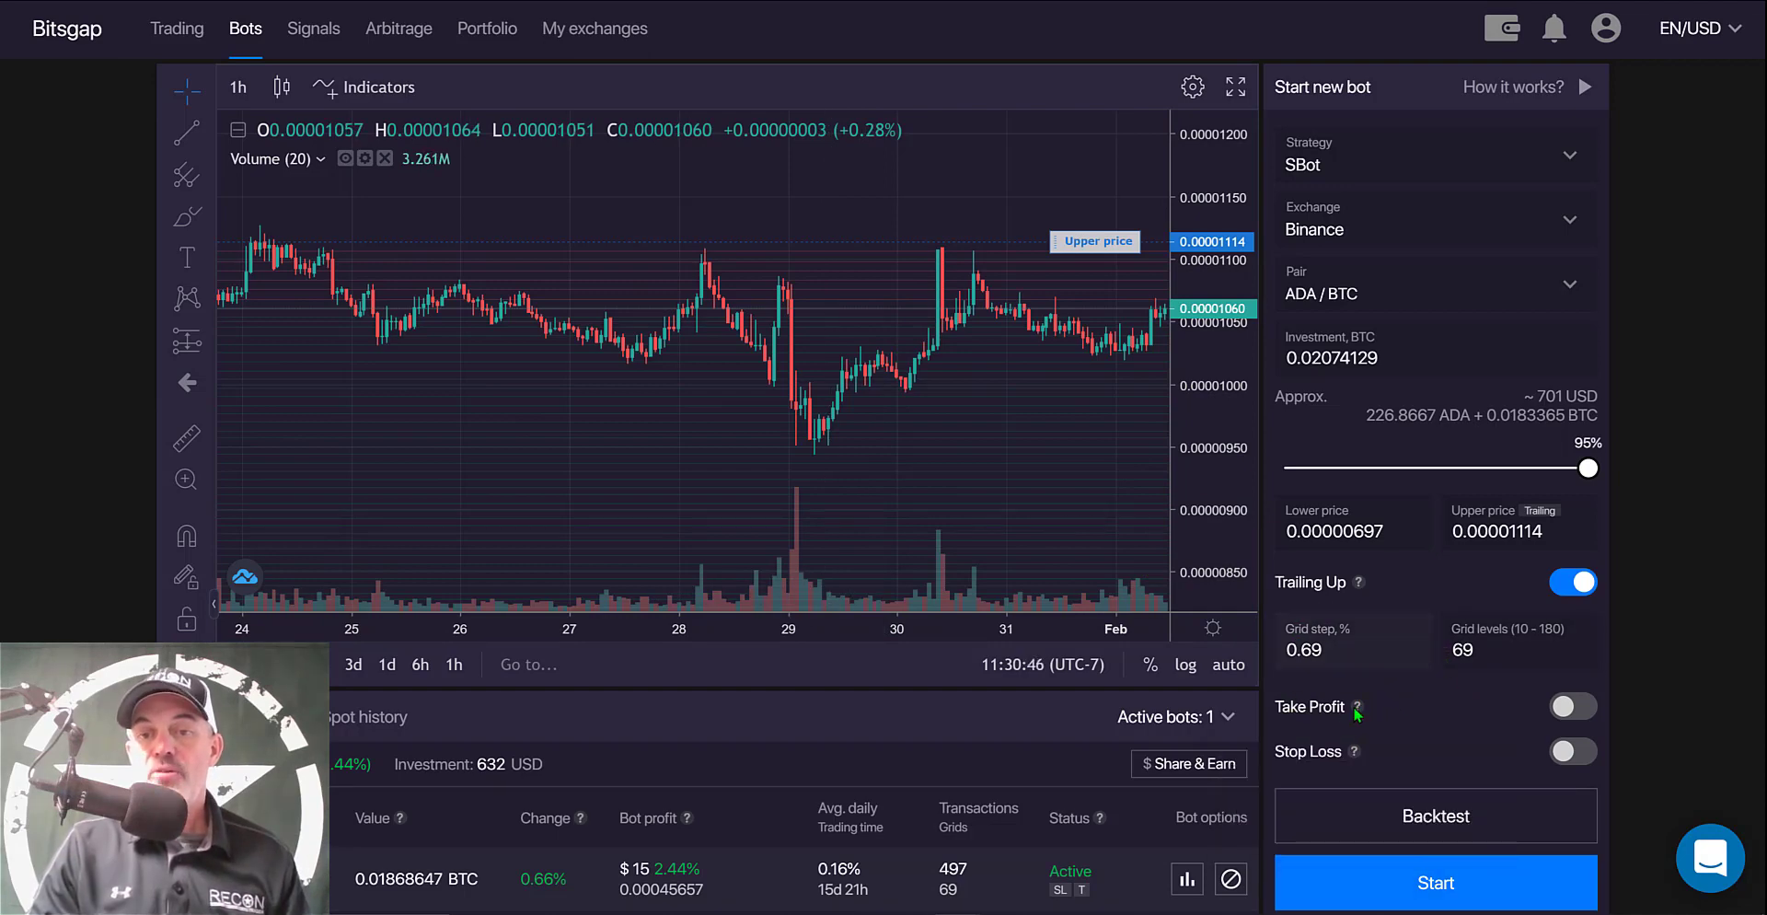
pyautogui.moveTo(1356, 706)
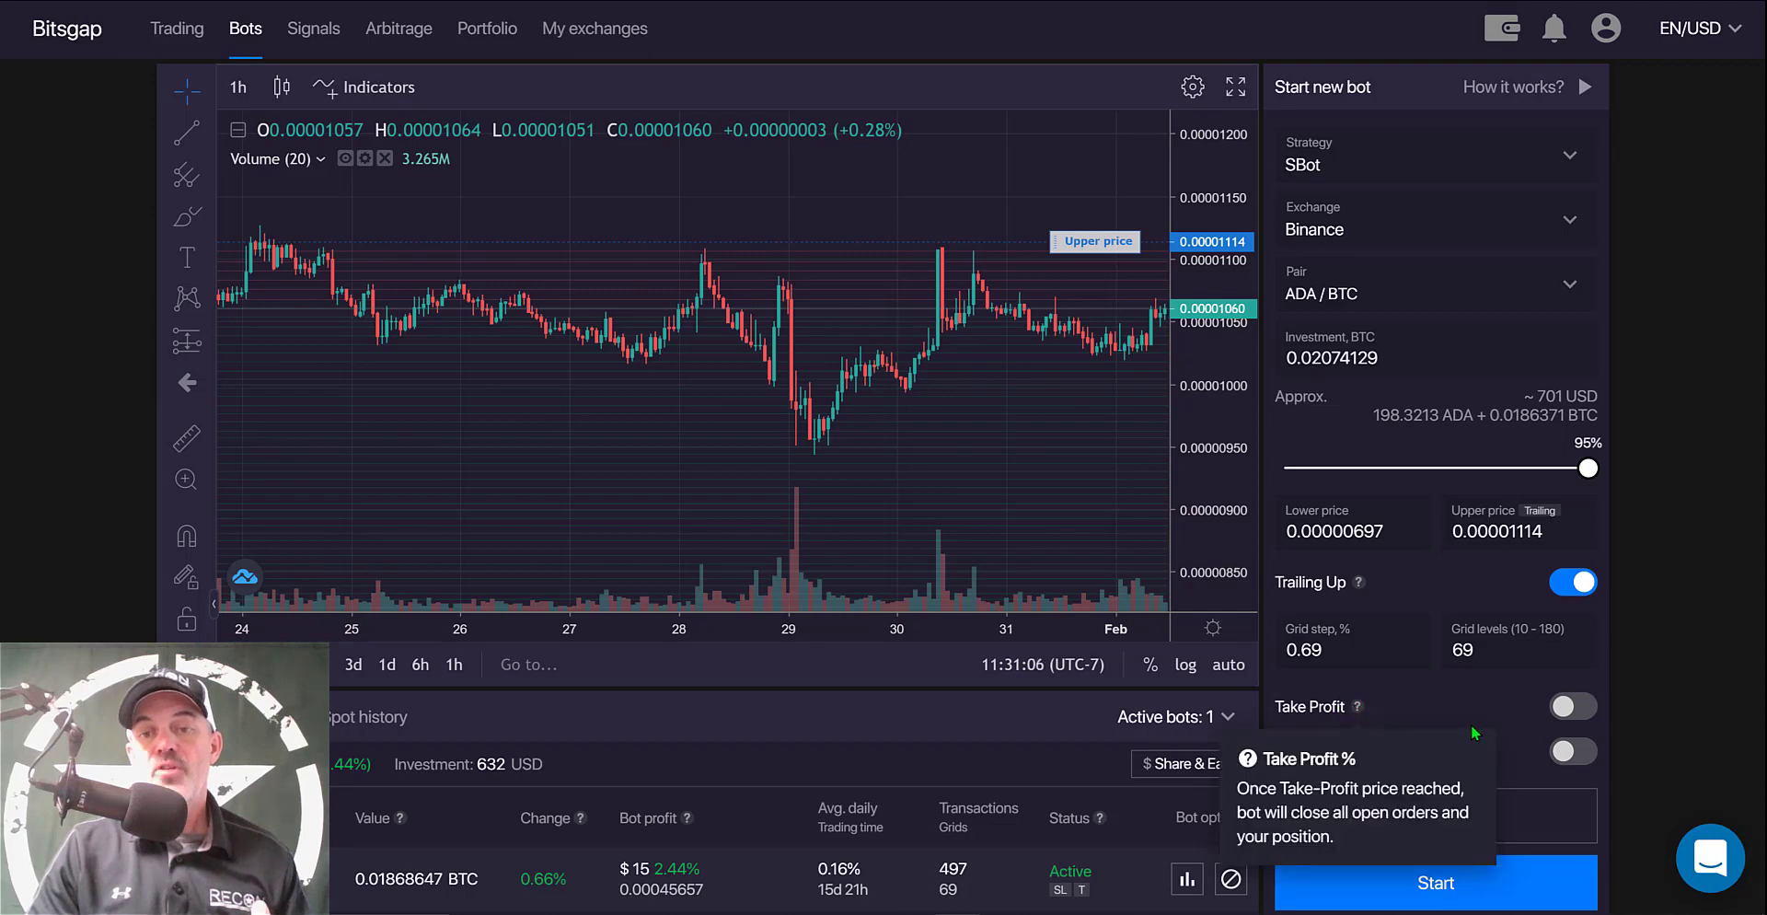
pyautogui.moveTo(1355, 752)
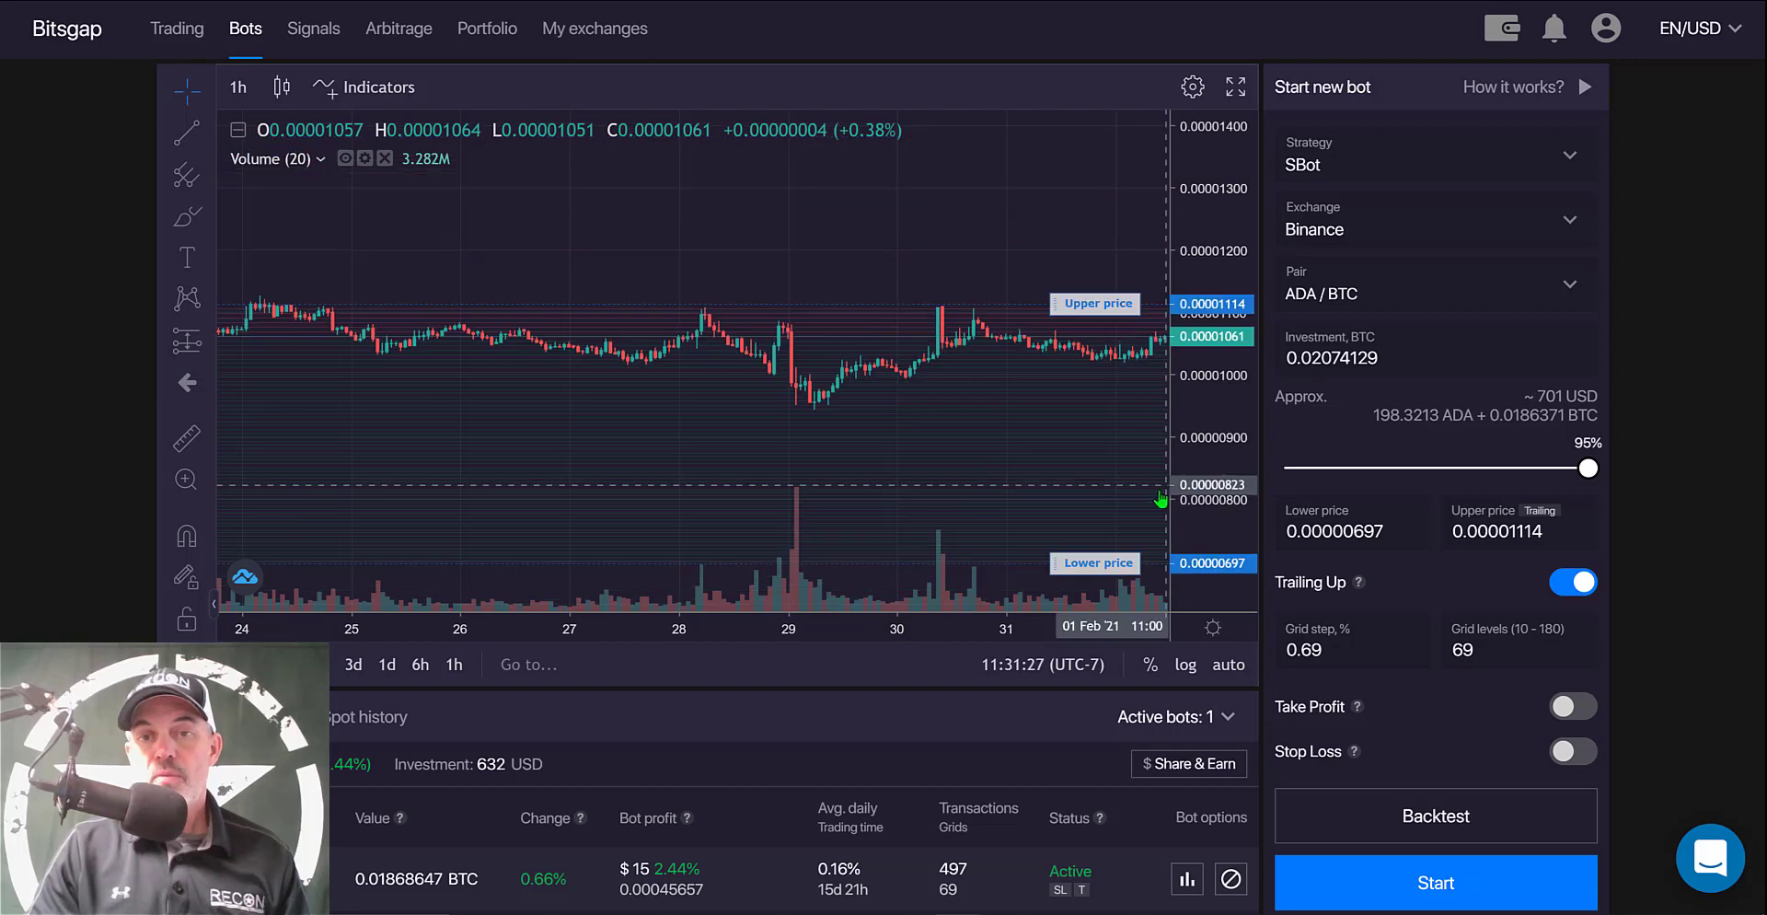
pyautogui.moveTo(1112, 521); pyautogui.dragTo(1108, 474)
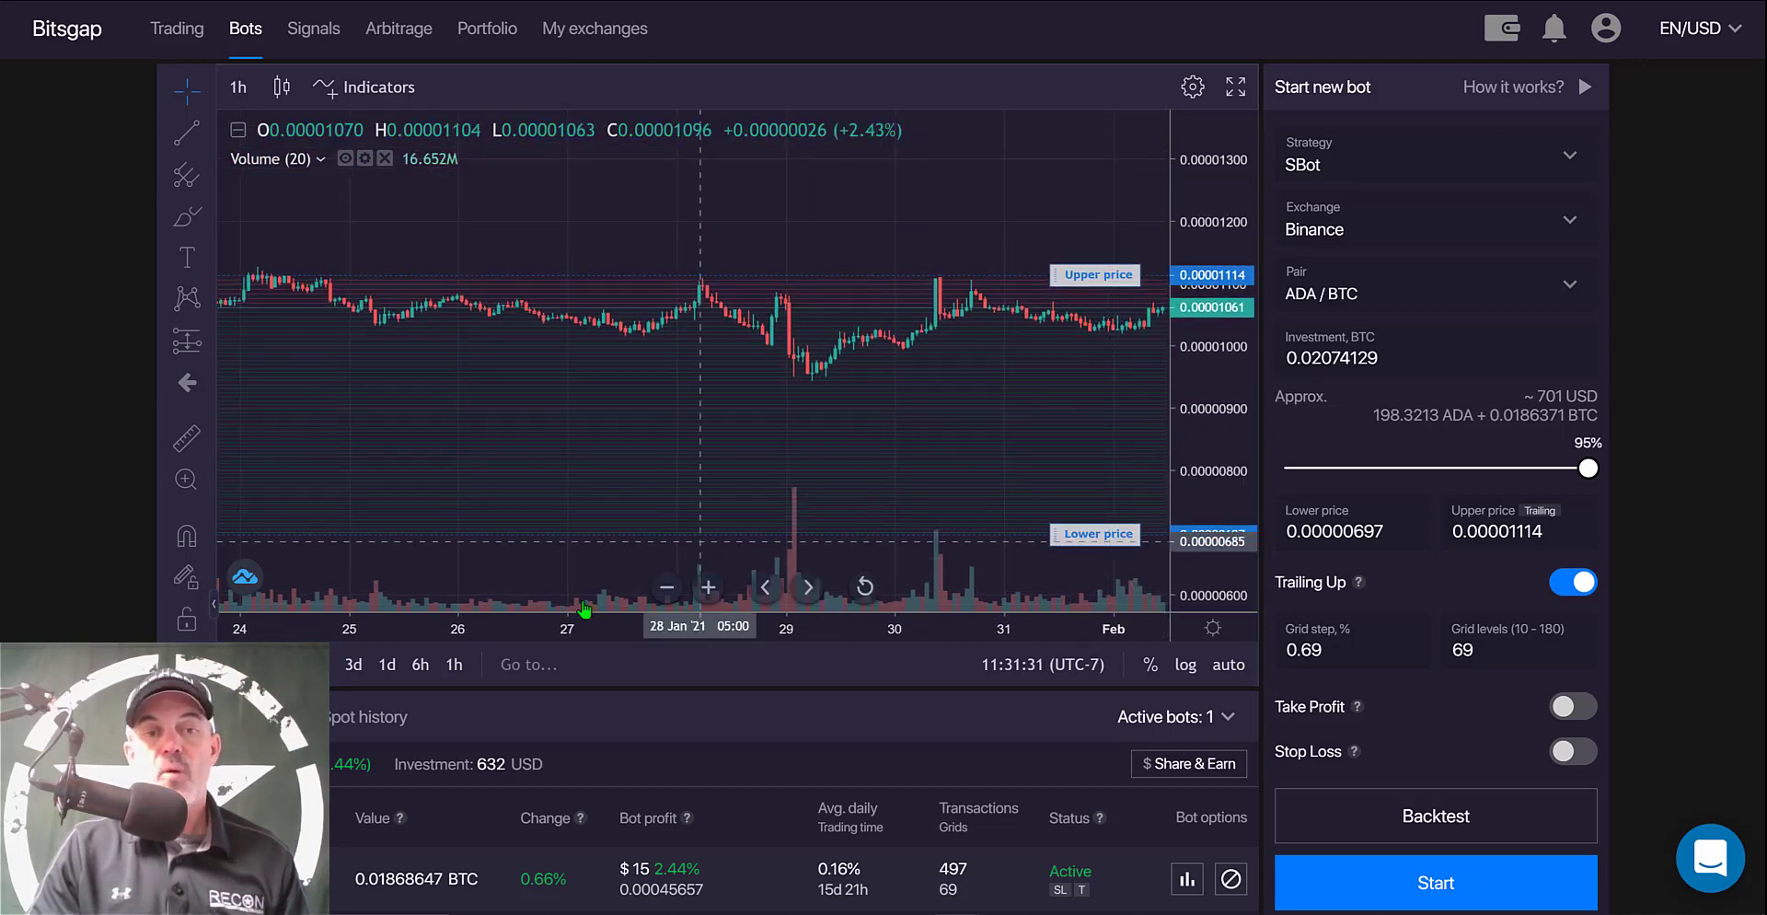
pyautogui.scroll(-5, 994, 605)
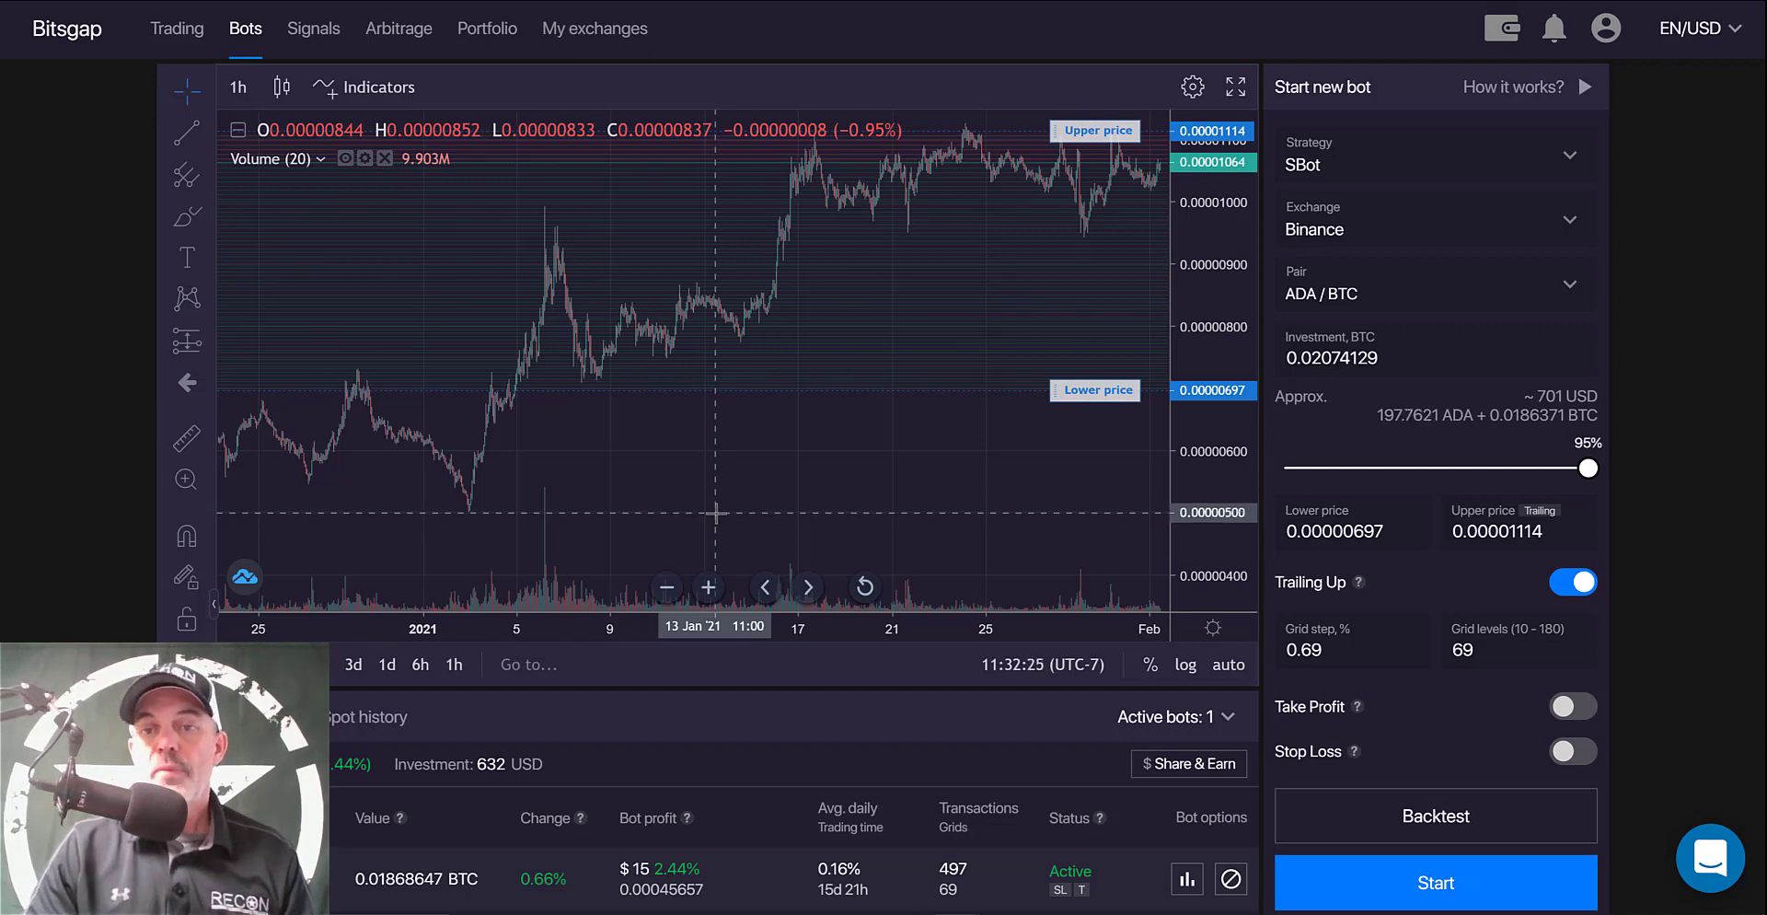
# - Enable stop loss at 0.0000049 and cut the investment to 35% (0.00764152 BTC)
pyautogui.click(1573, 751)
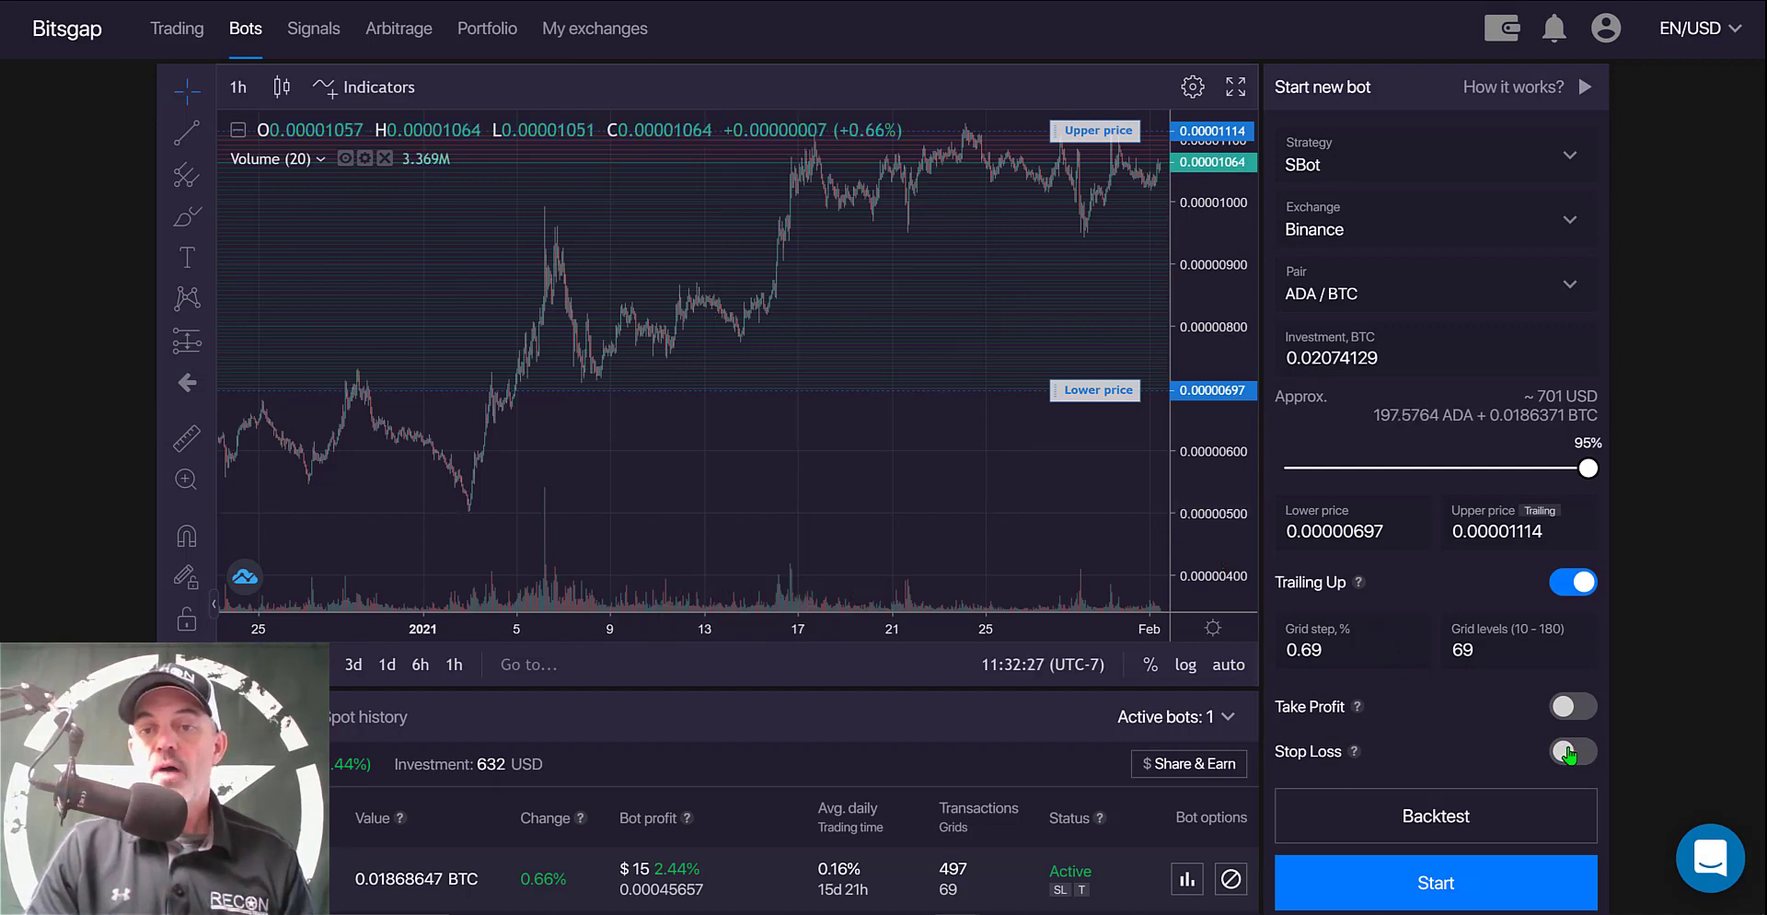
pyautogui.moveTo(1103, 403); pyautogui.dragTo(1104, 520)
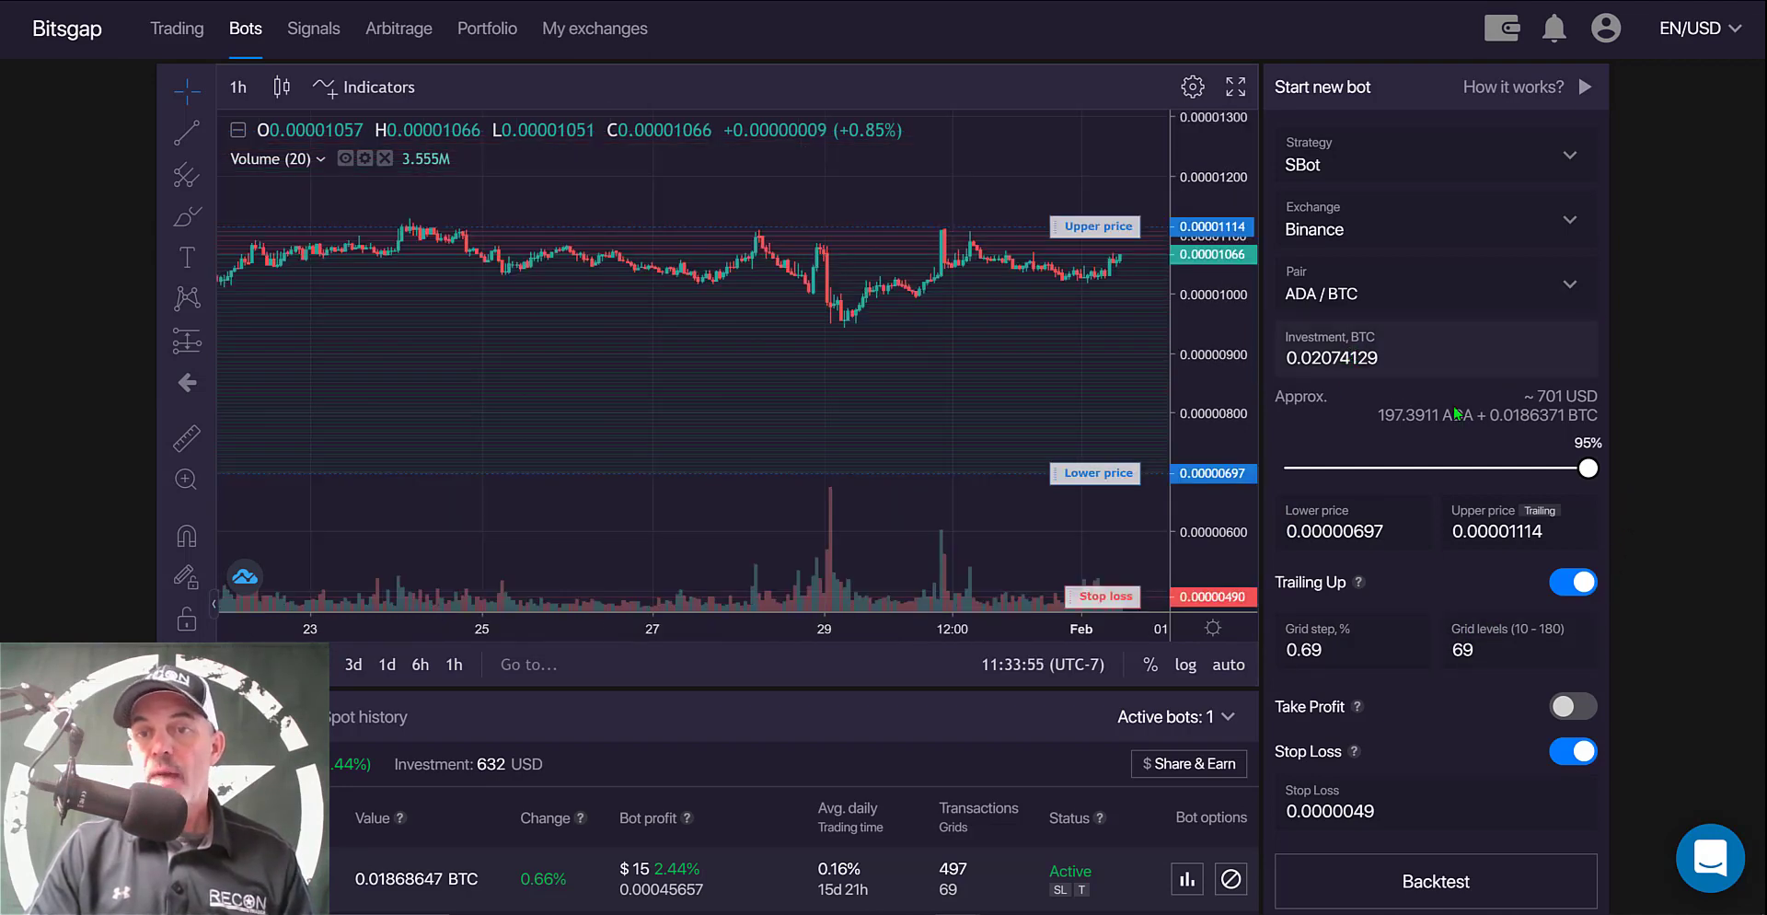
pyautogui.moveTo(1594, 473); pyautogui.dragTo(1397, 474)
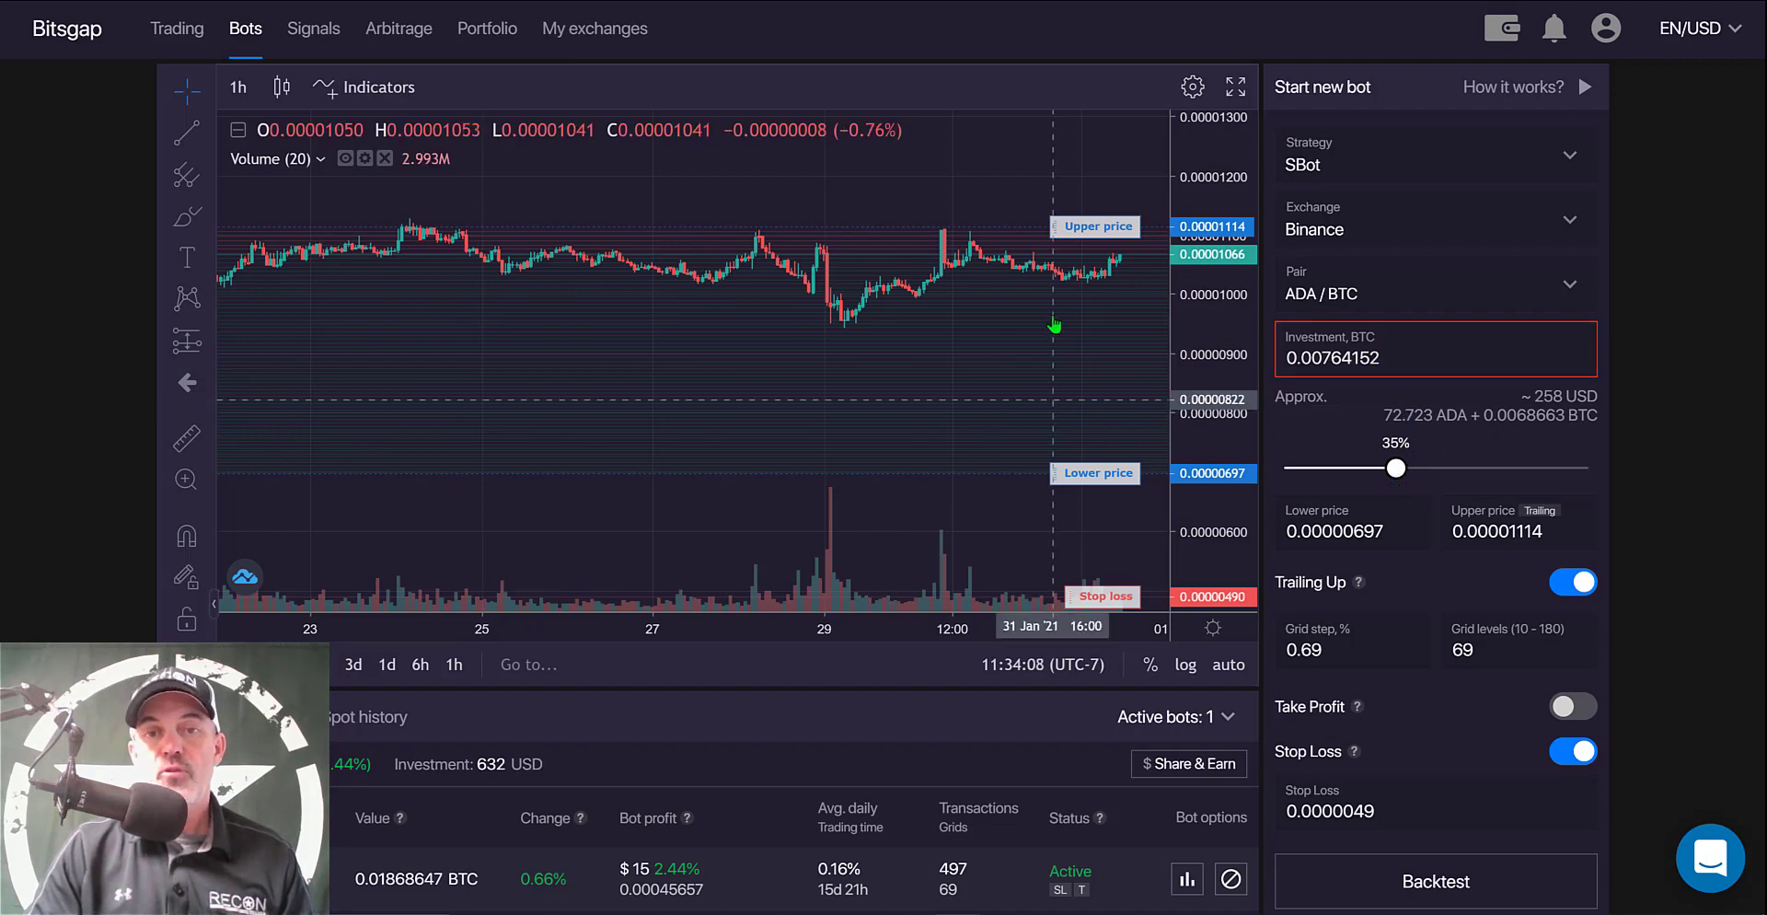
# - Raise the investment to 63%, 0.01375475 BTC (about 465 USD)
pyautogui.moveTo(1396, 467); pyautogui.dragTo(1488, 471)
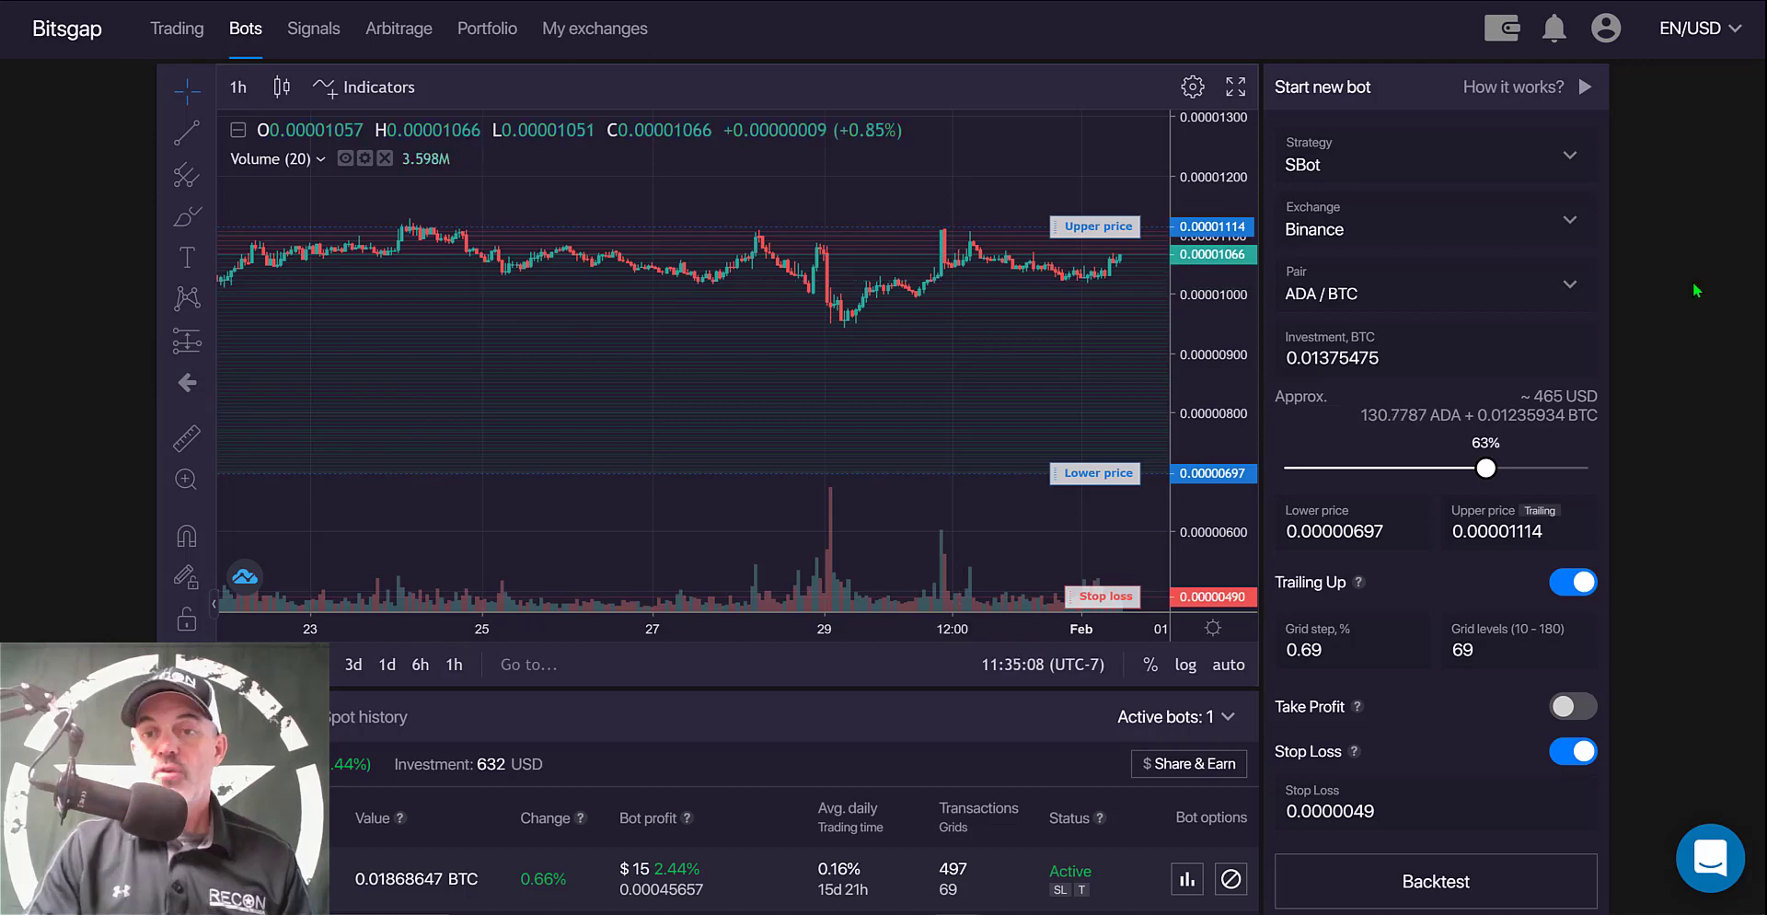
pyautogui.scroll(-1, 1692, 284)
pyautogui.scroll(-3, 1692, 284)
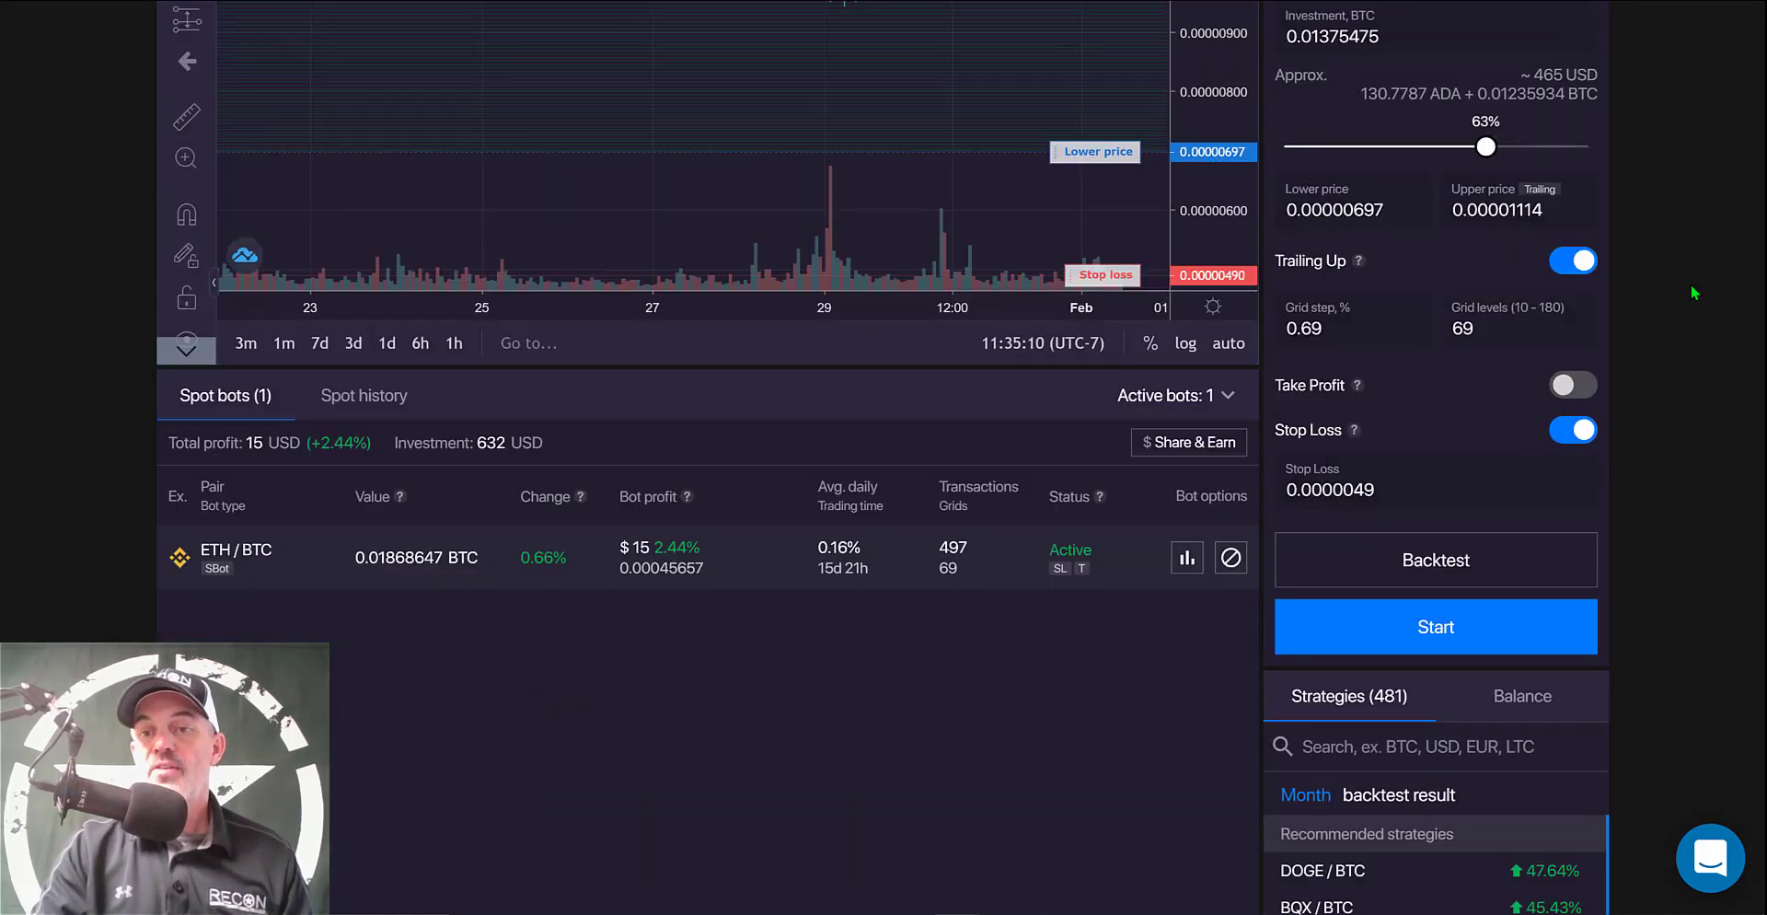
pyautogui.click(1449, 564)
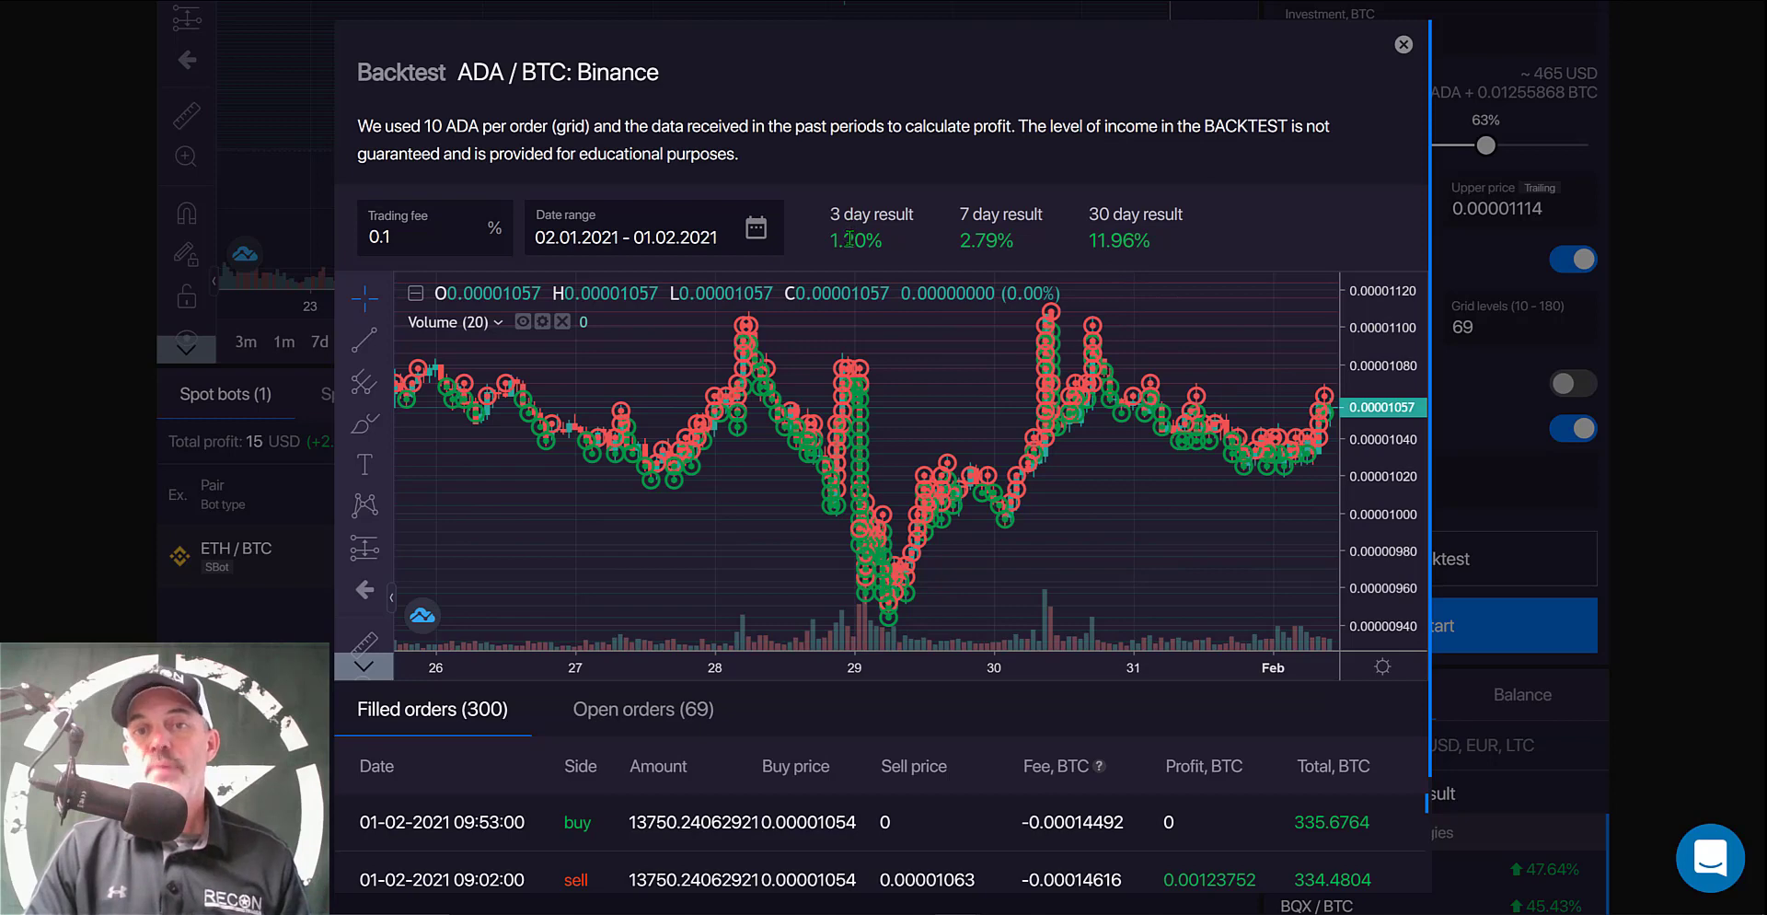
pyautogui.click(1404, 44)
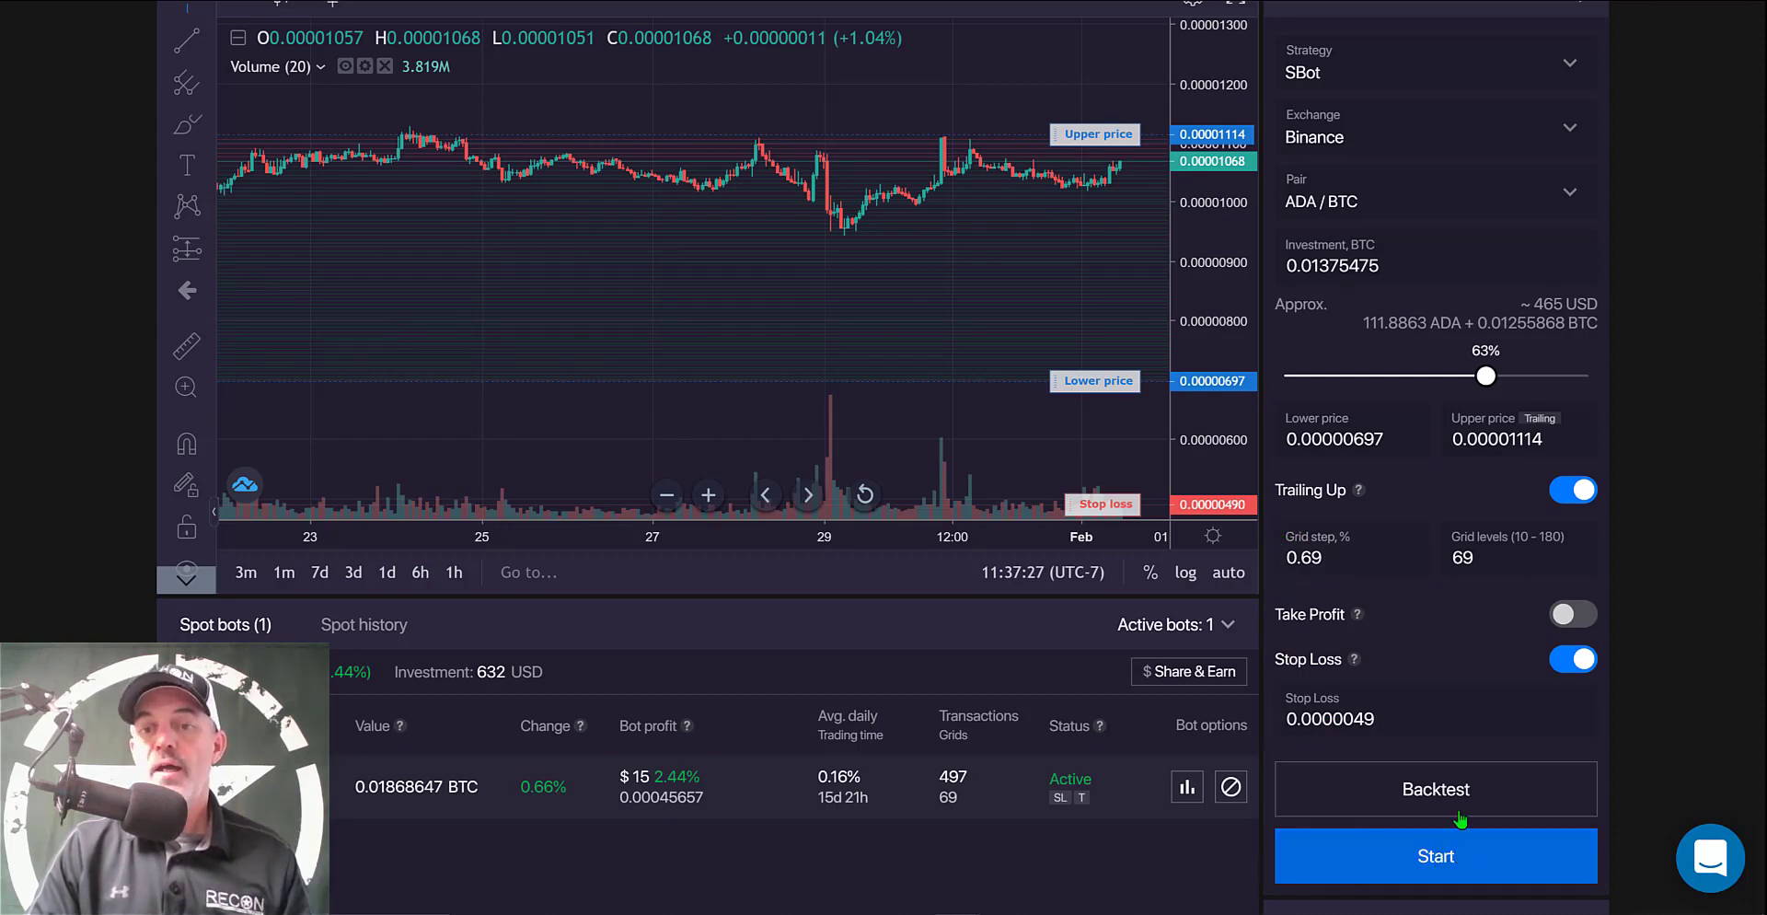
# - Start the bot, confirming the purchase of 114 ADA to launch it
pyautogui.click(1434, 859)
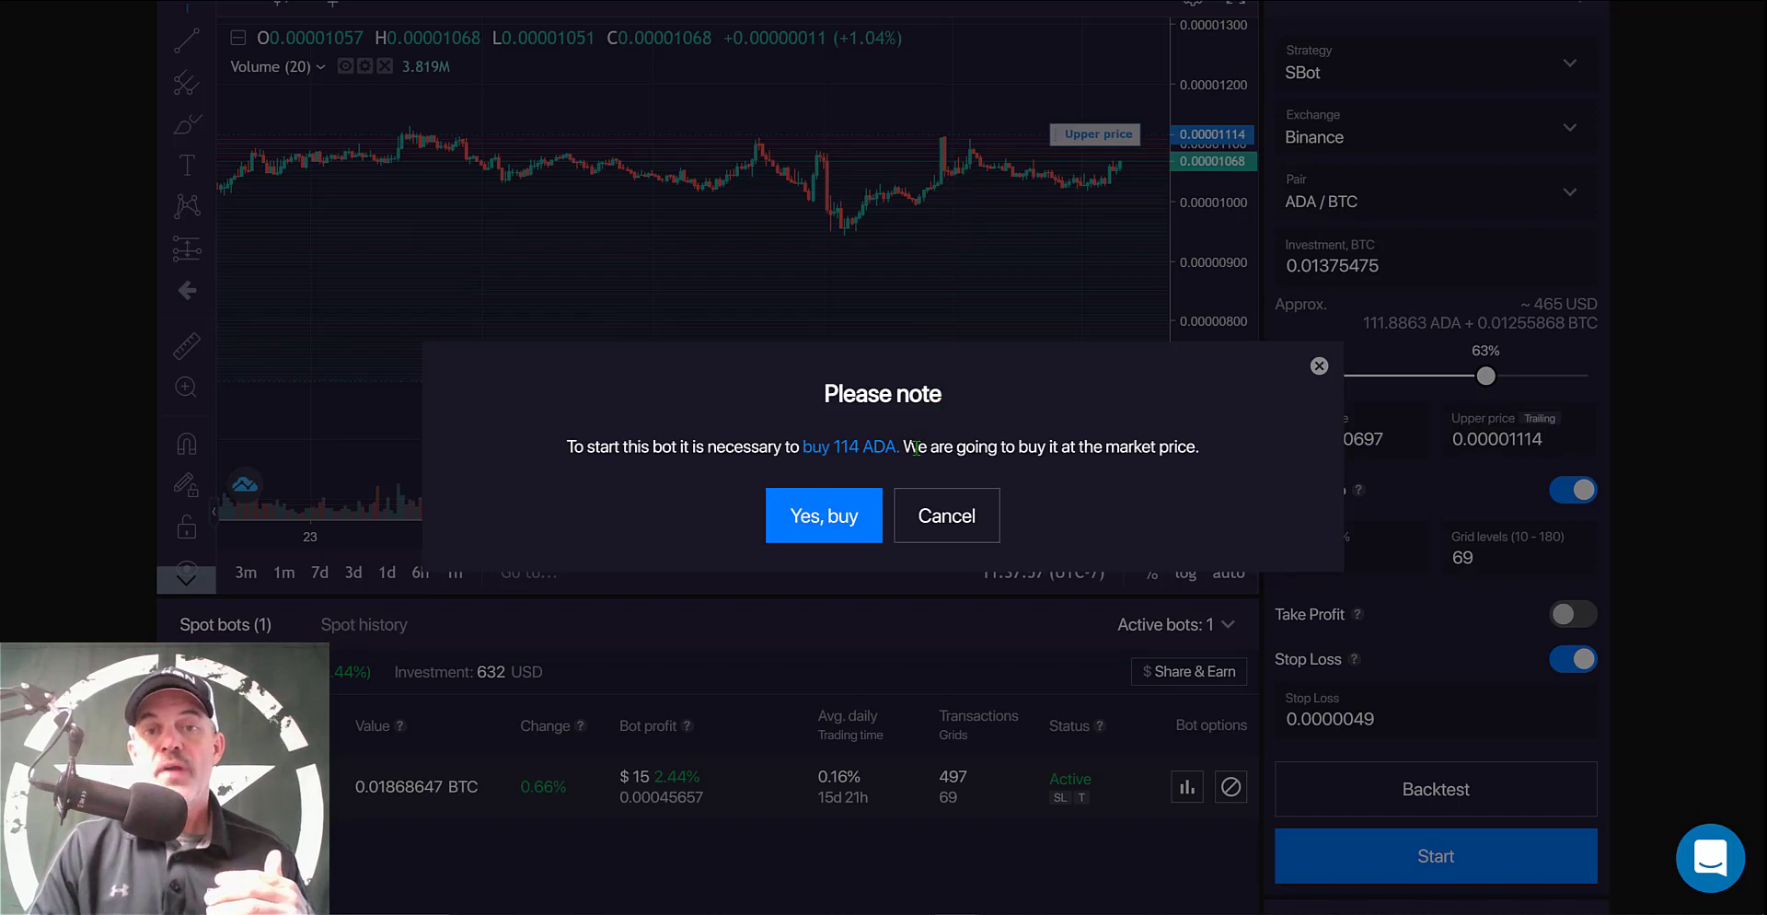
pyautogui.click(813, 520)
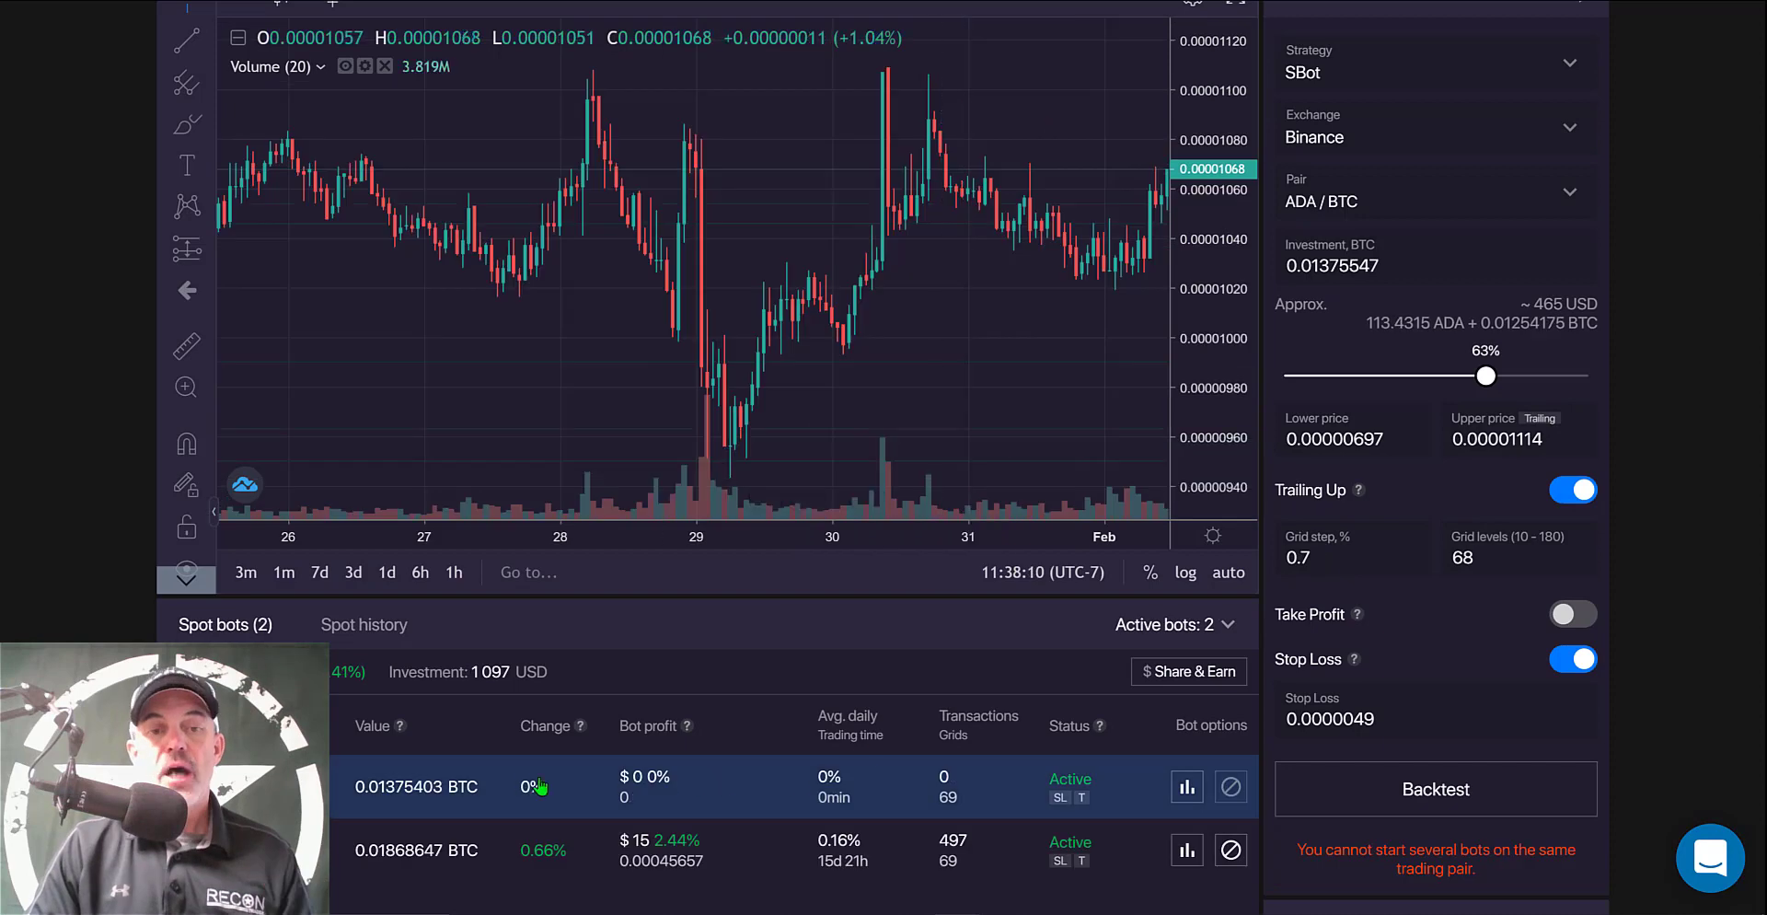